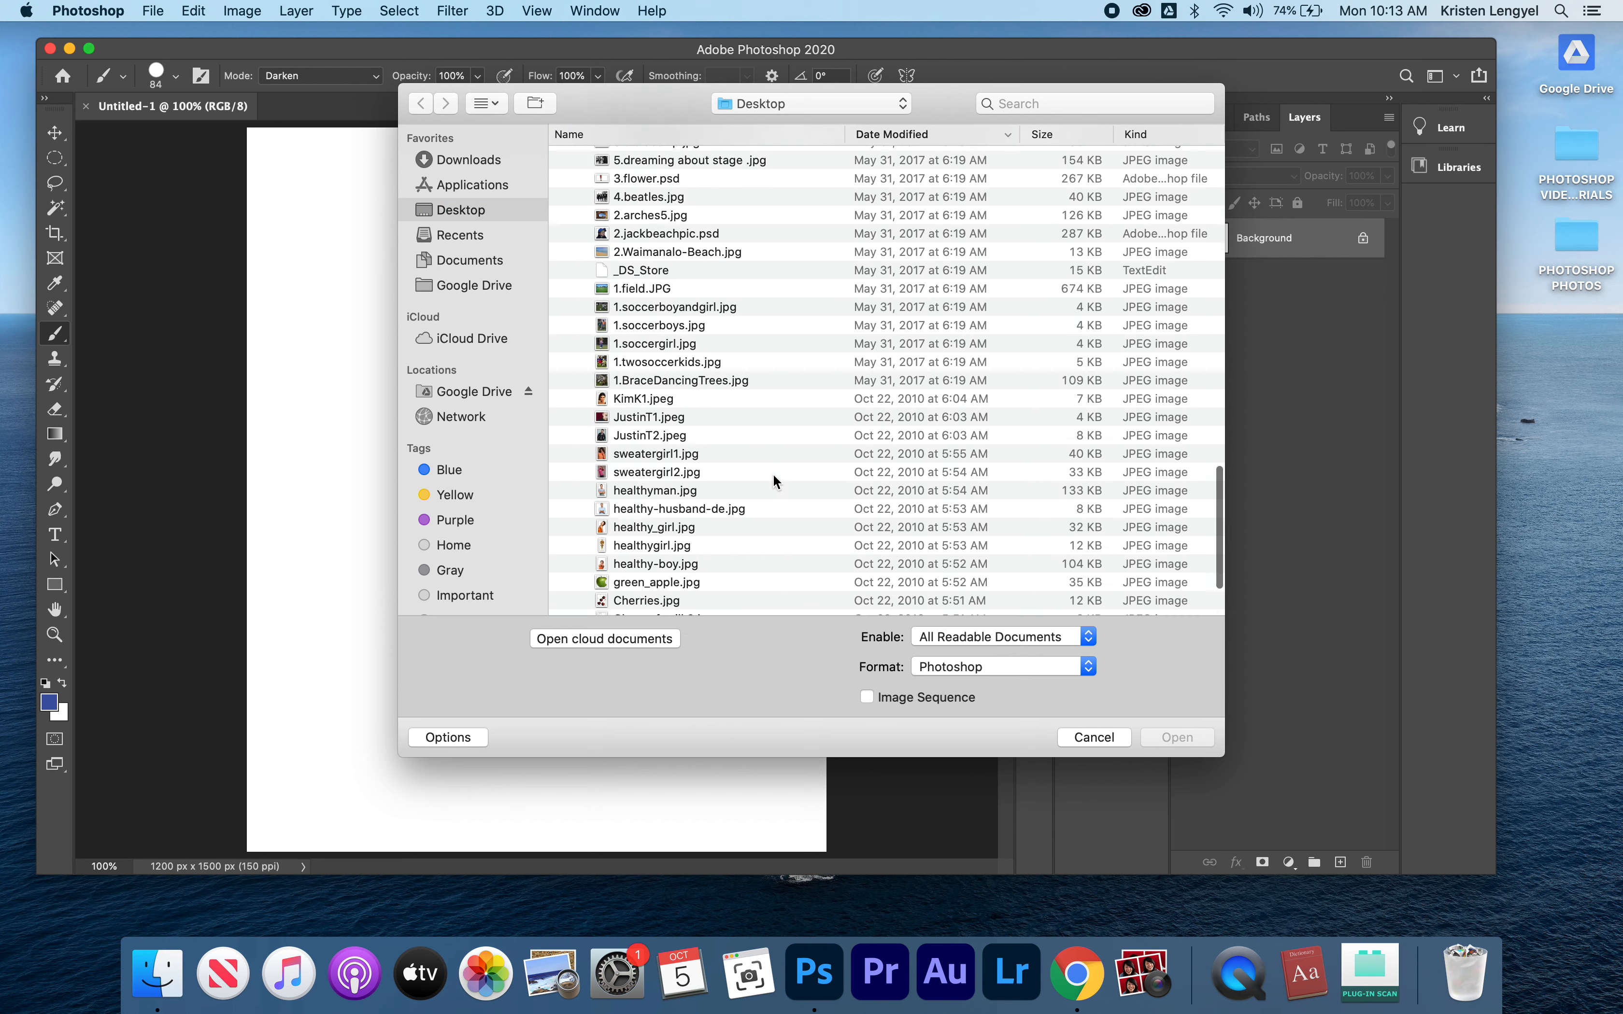
# Step: Open CLONEgrassyfield.jpg, copy the whole image, close it and paste it into the blank Untitled-1 document
pyautogui.scroll(5, 774, 478)
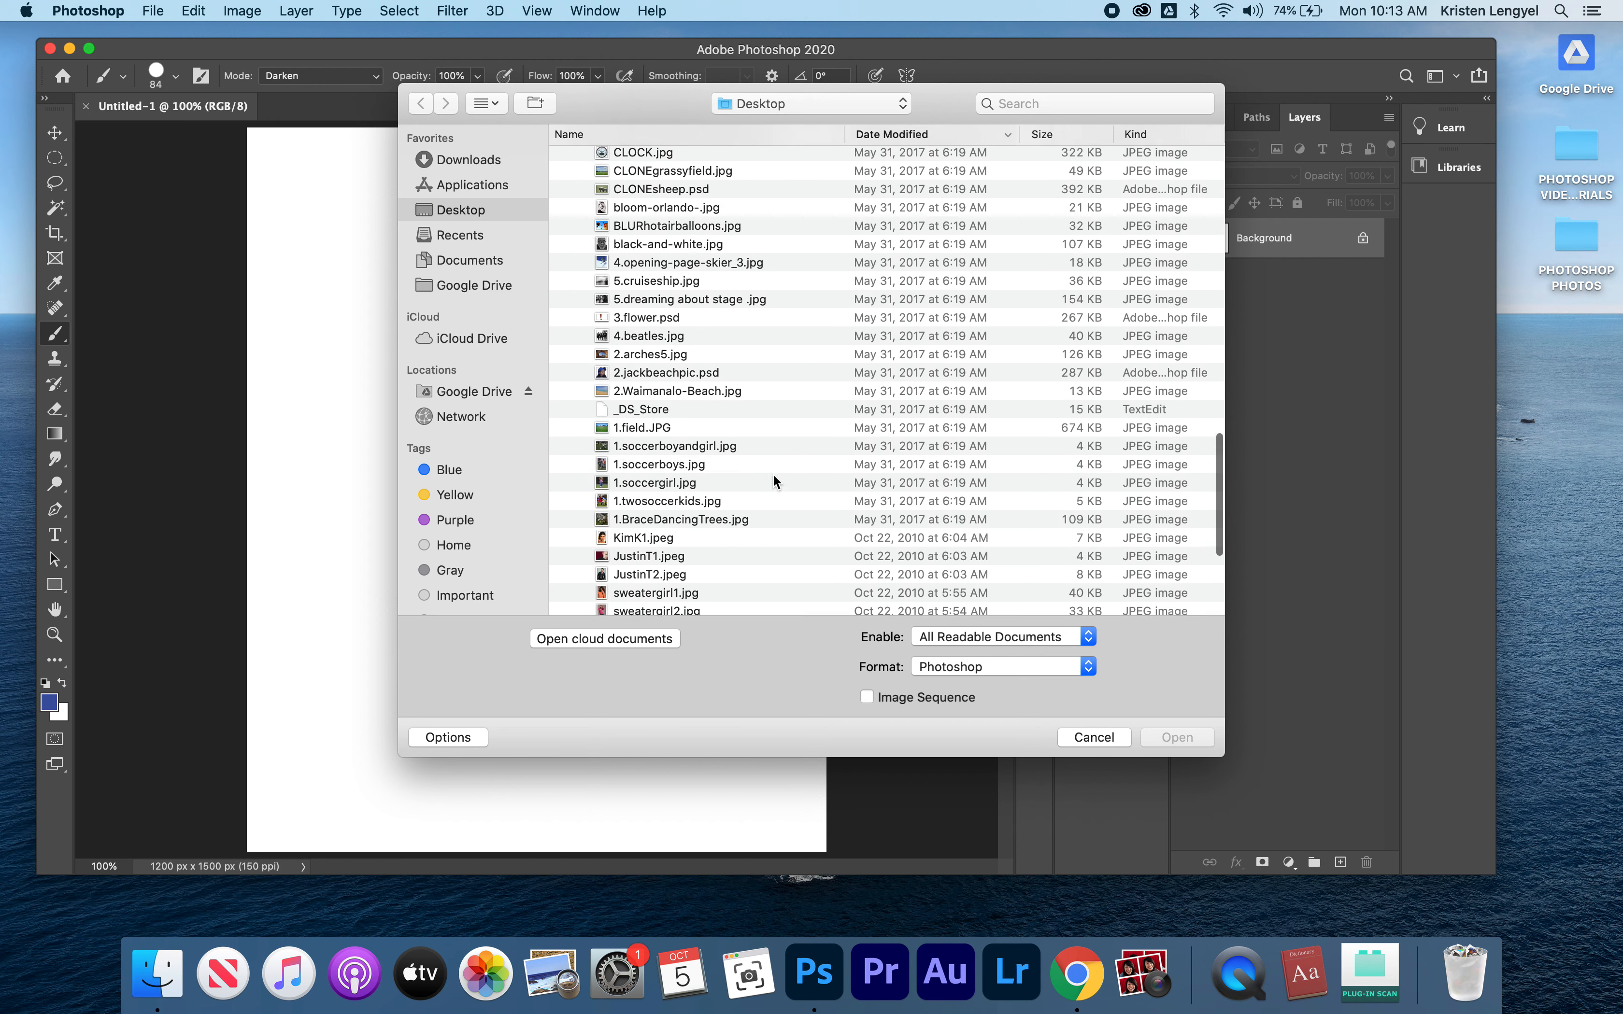
pyautogui.doubleClick(686, 276)
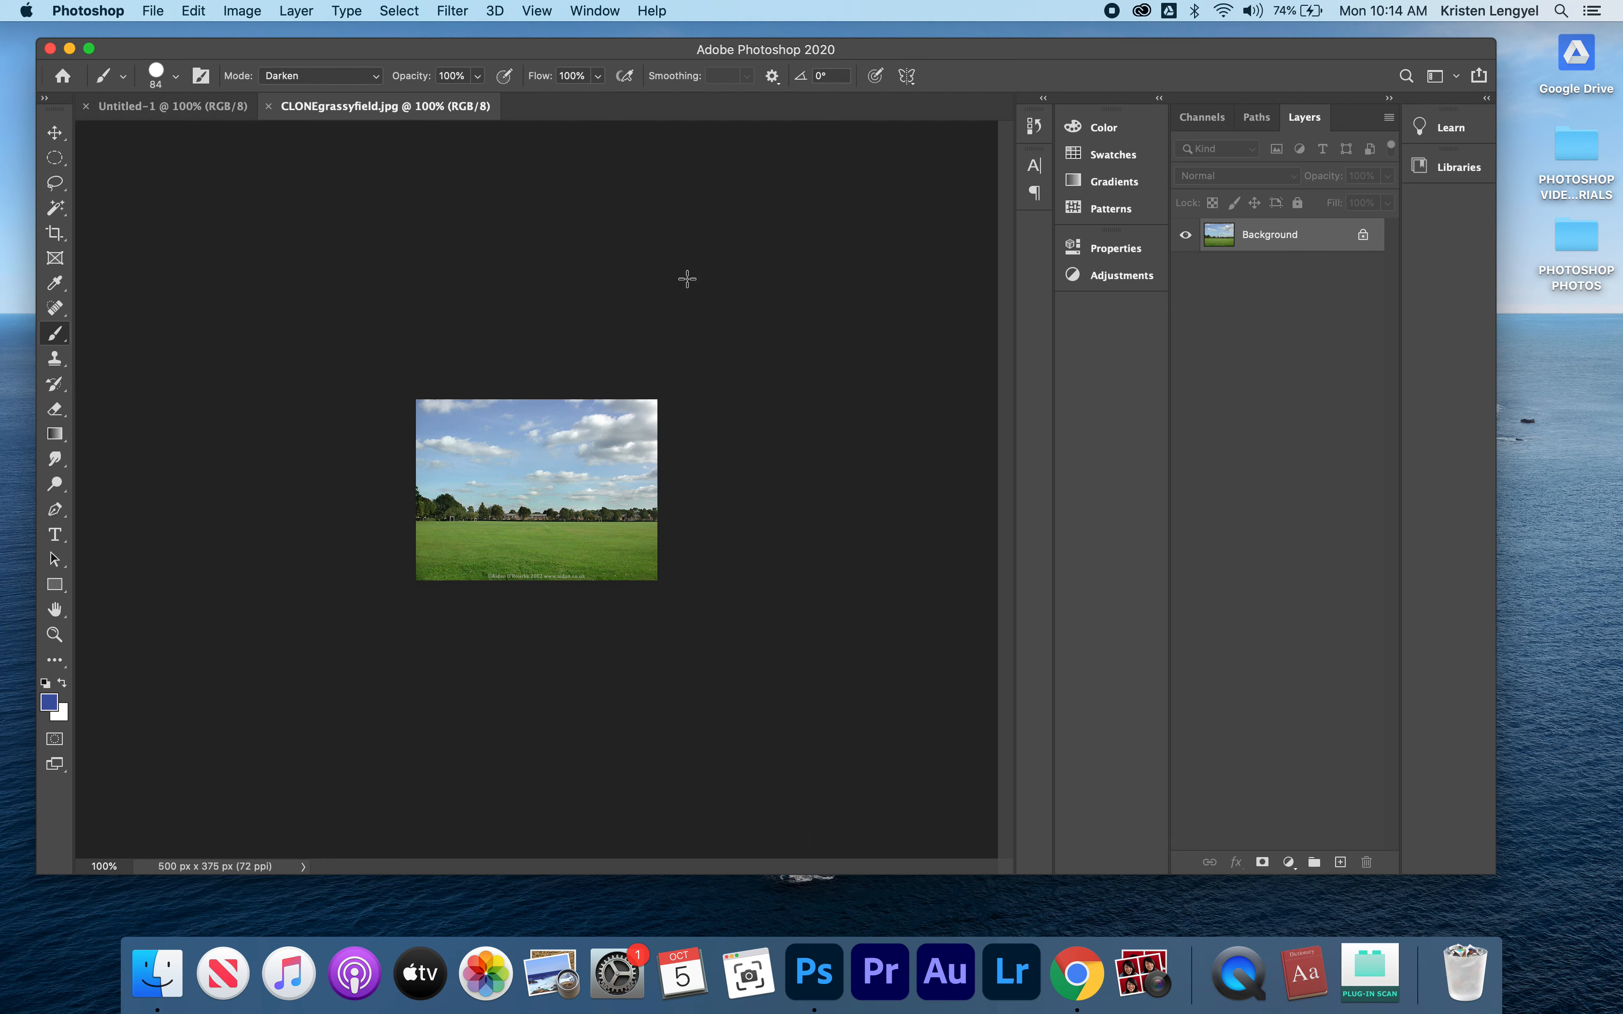
pyautogui.press('super+a')
pyautogui.press('super+c')
pyautogui.press('super+w')
pyautogui.press('super+v')
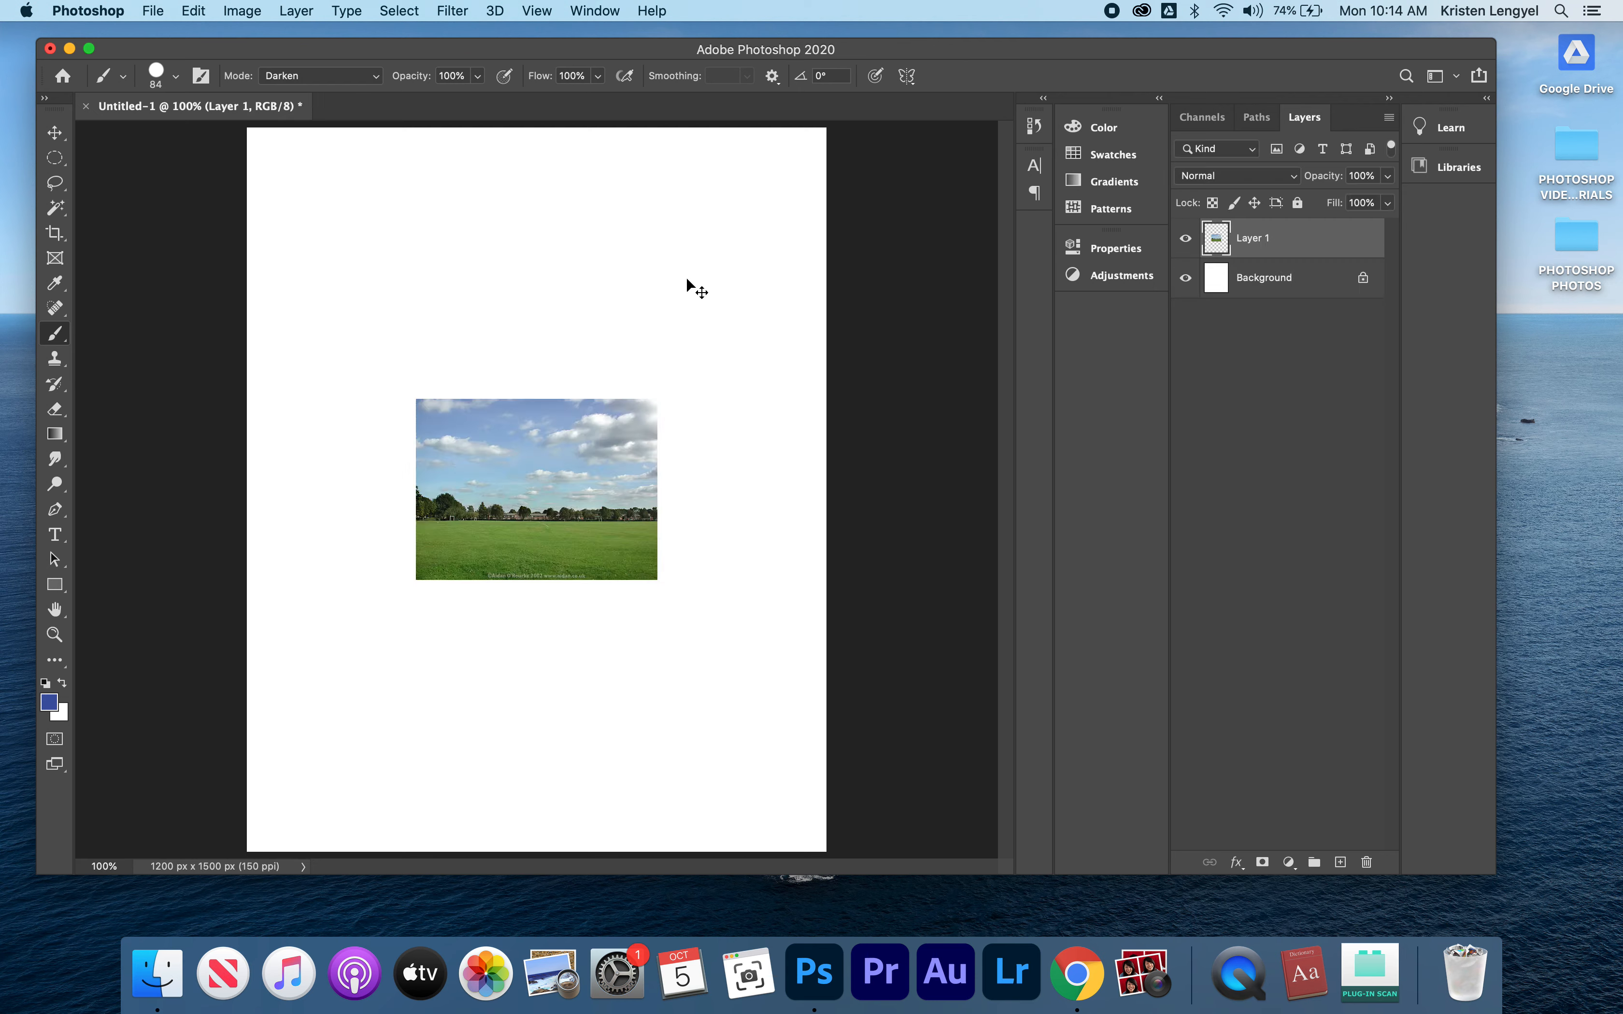
# Step: Scale the grassy field layer proportionally to 408% so that it fills the whole canvas
pyautogui.press('super+t')
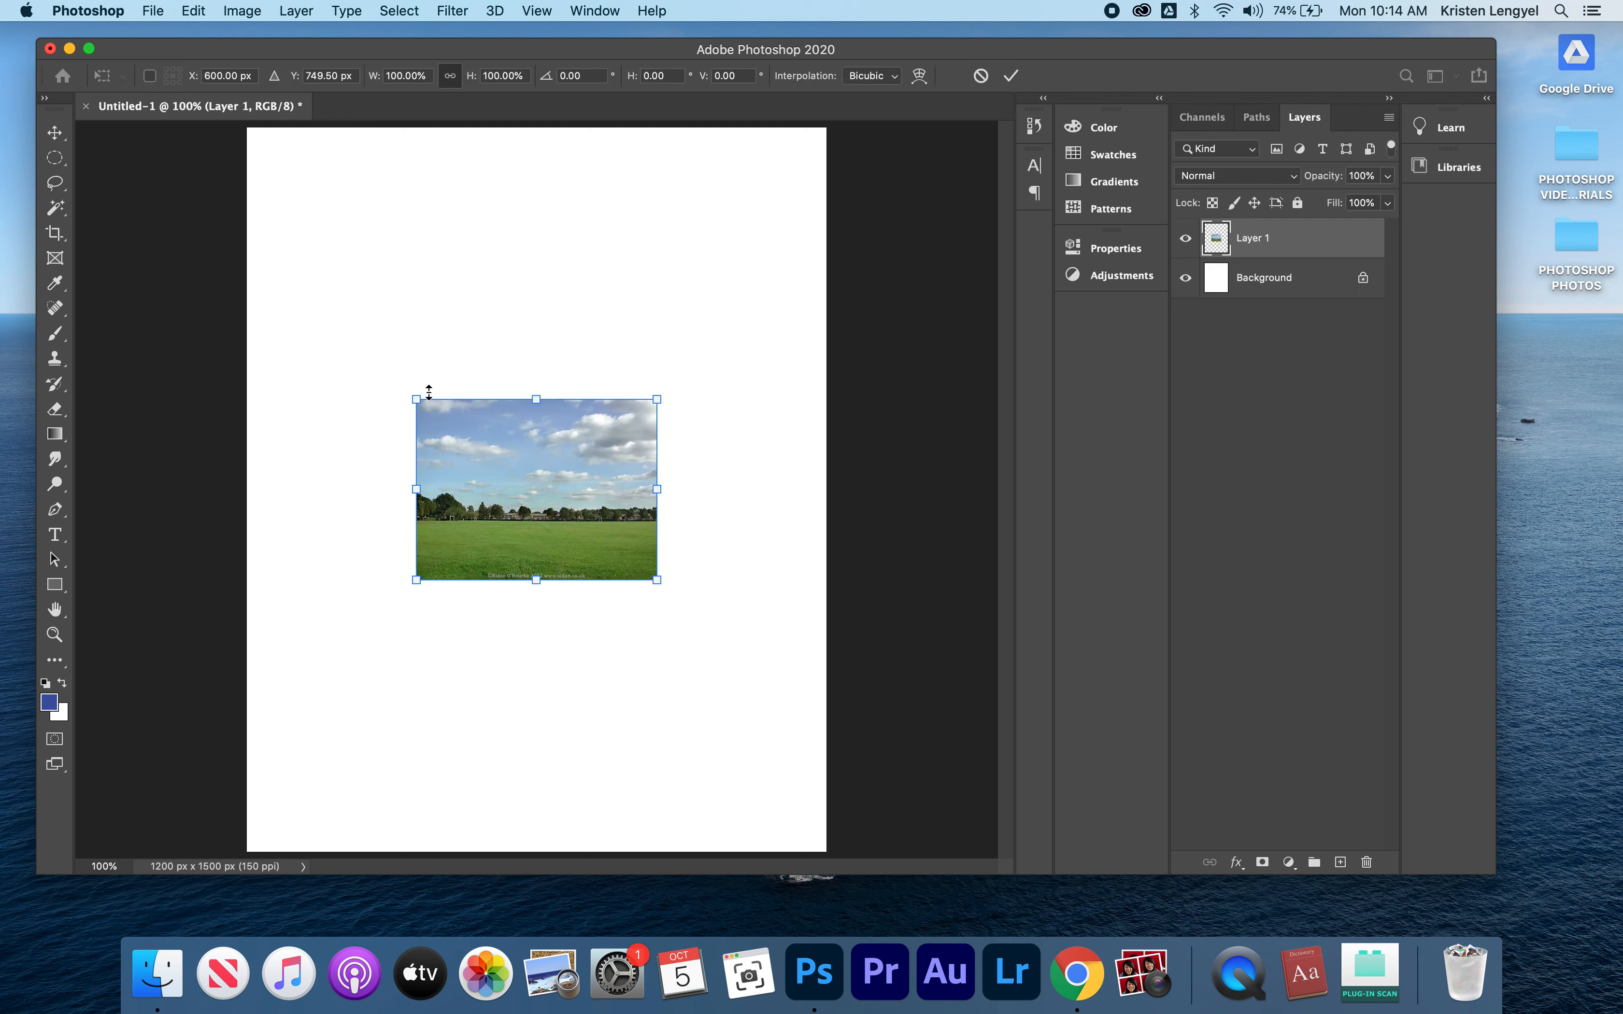
pyautogui.moveTo(409, 397); pyautogui.dragTo(137, 190)
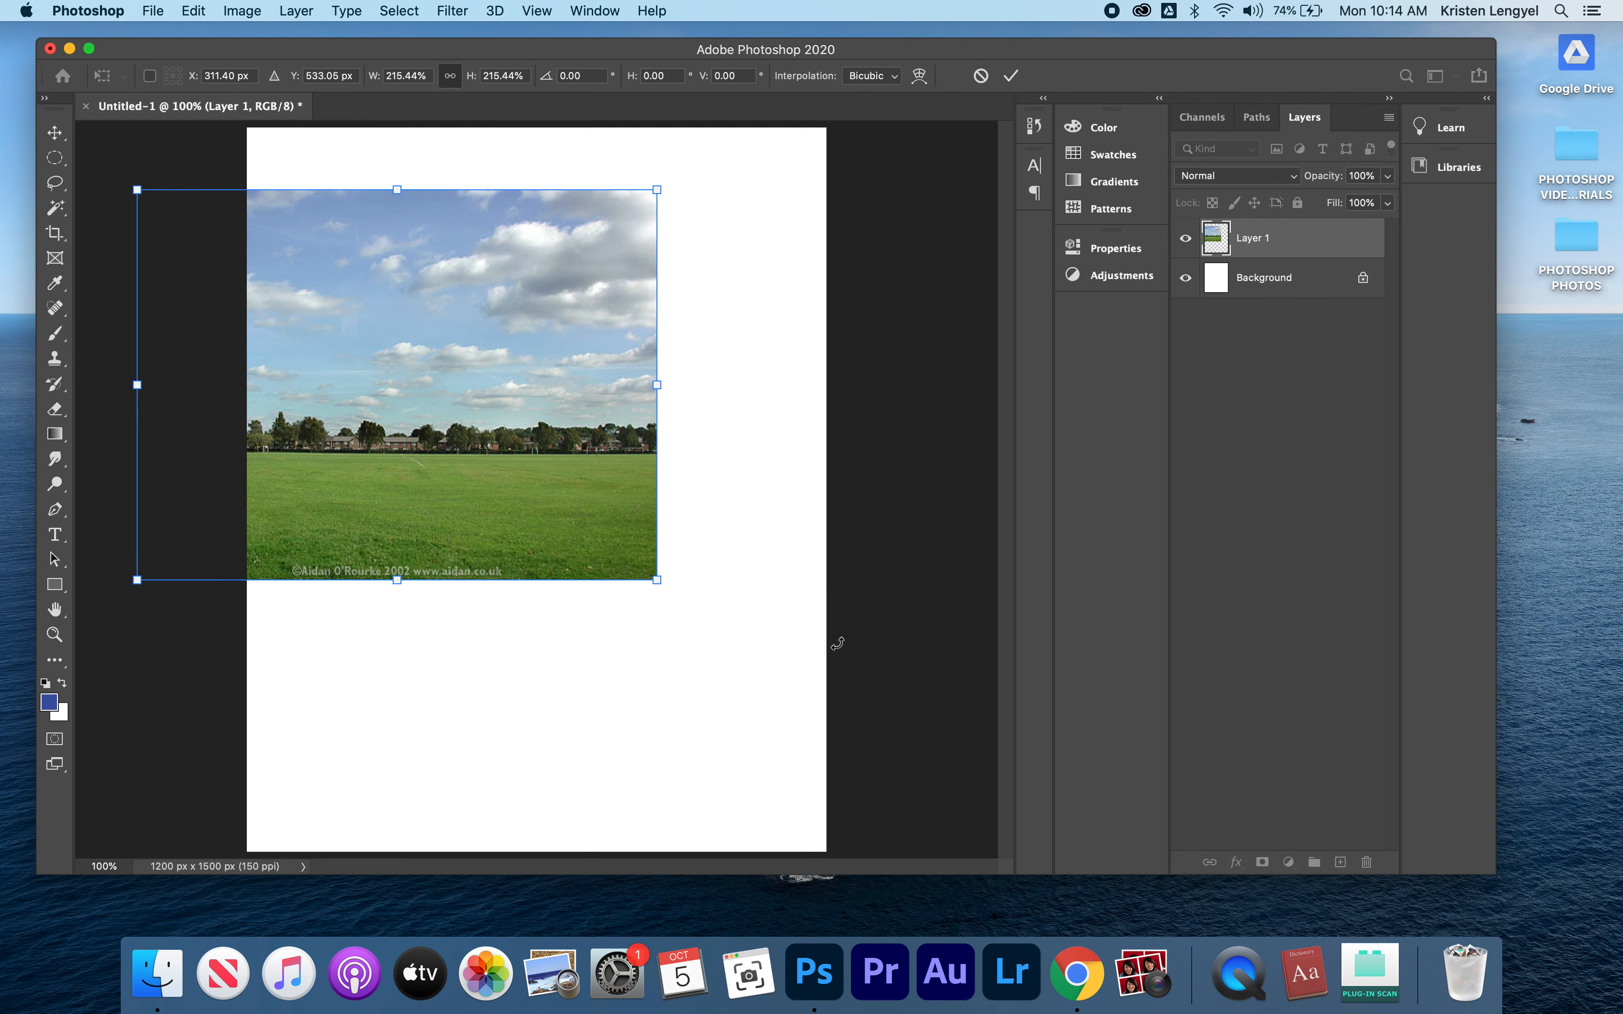
pyautogui.moveTo(658, 578); pyautogui.dragTo(1024, 854)
pyautogui.moveTo(139, 186); pyautogui.dragTo(141, 6)
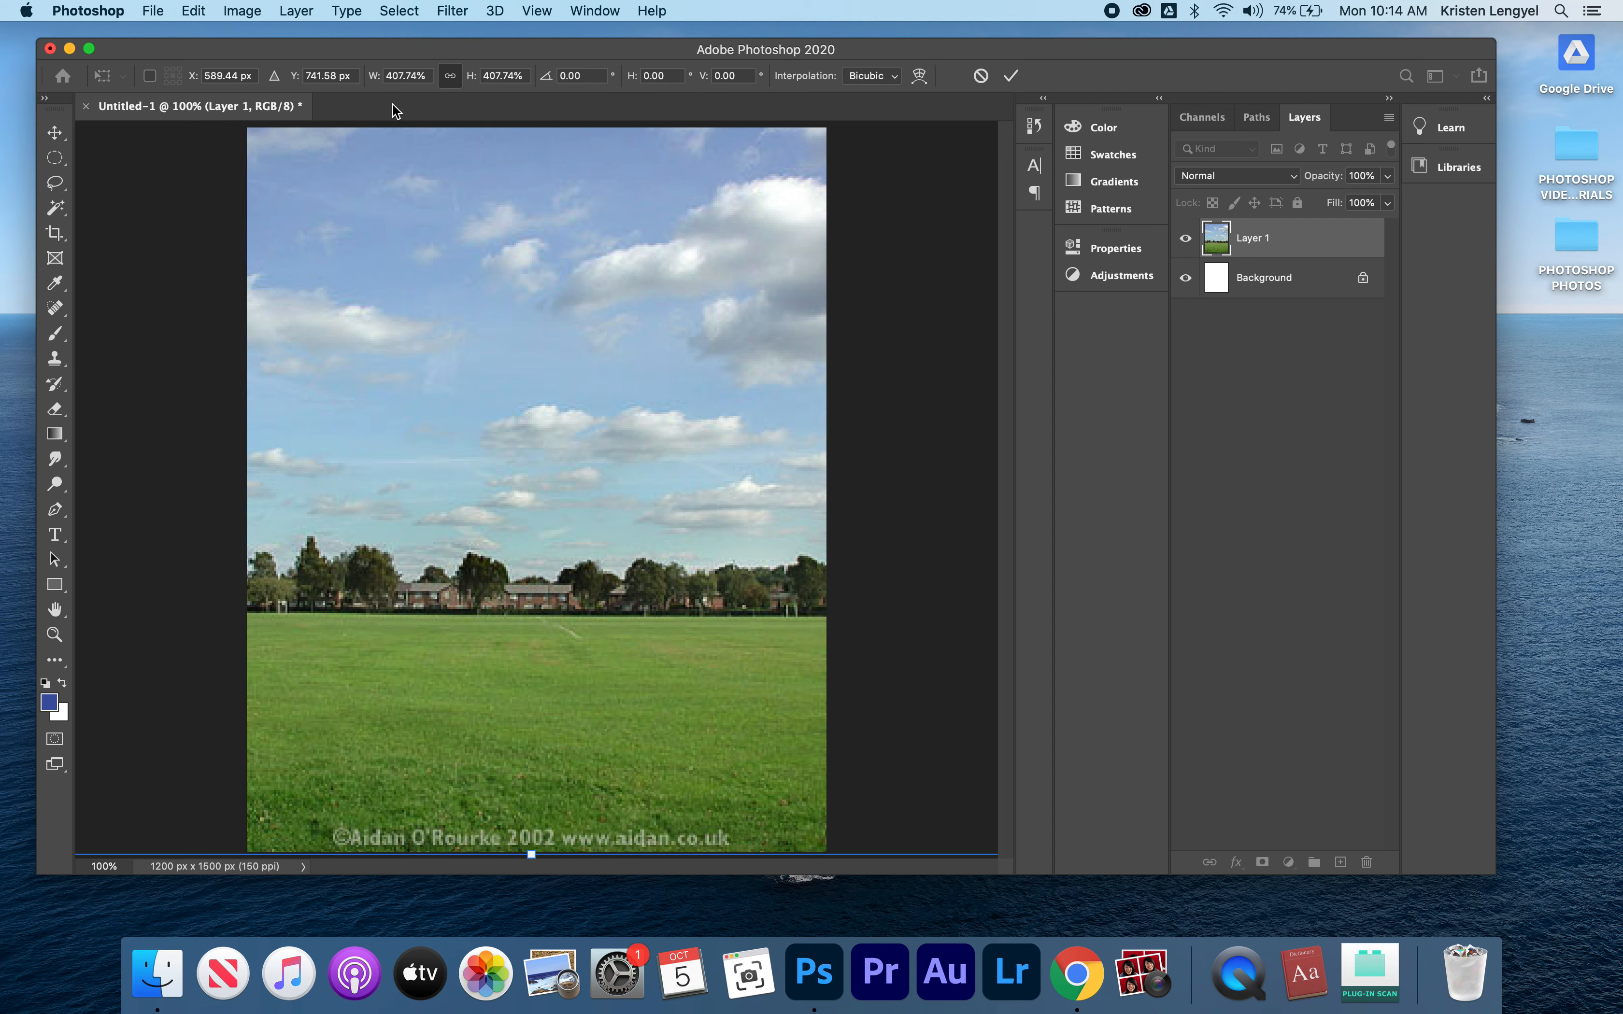
pyautogui.click(422, 75)
pyautogui.write('408')
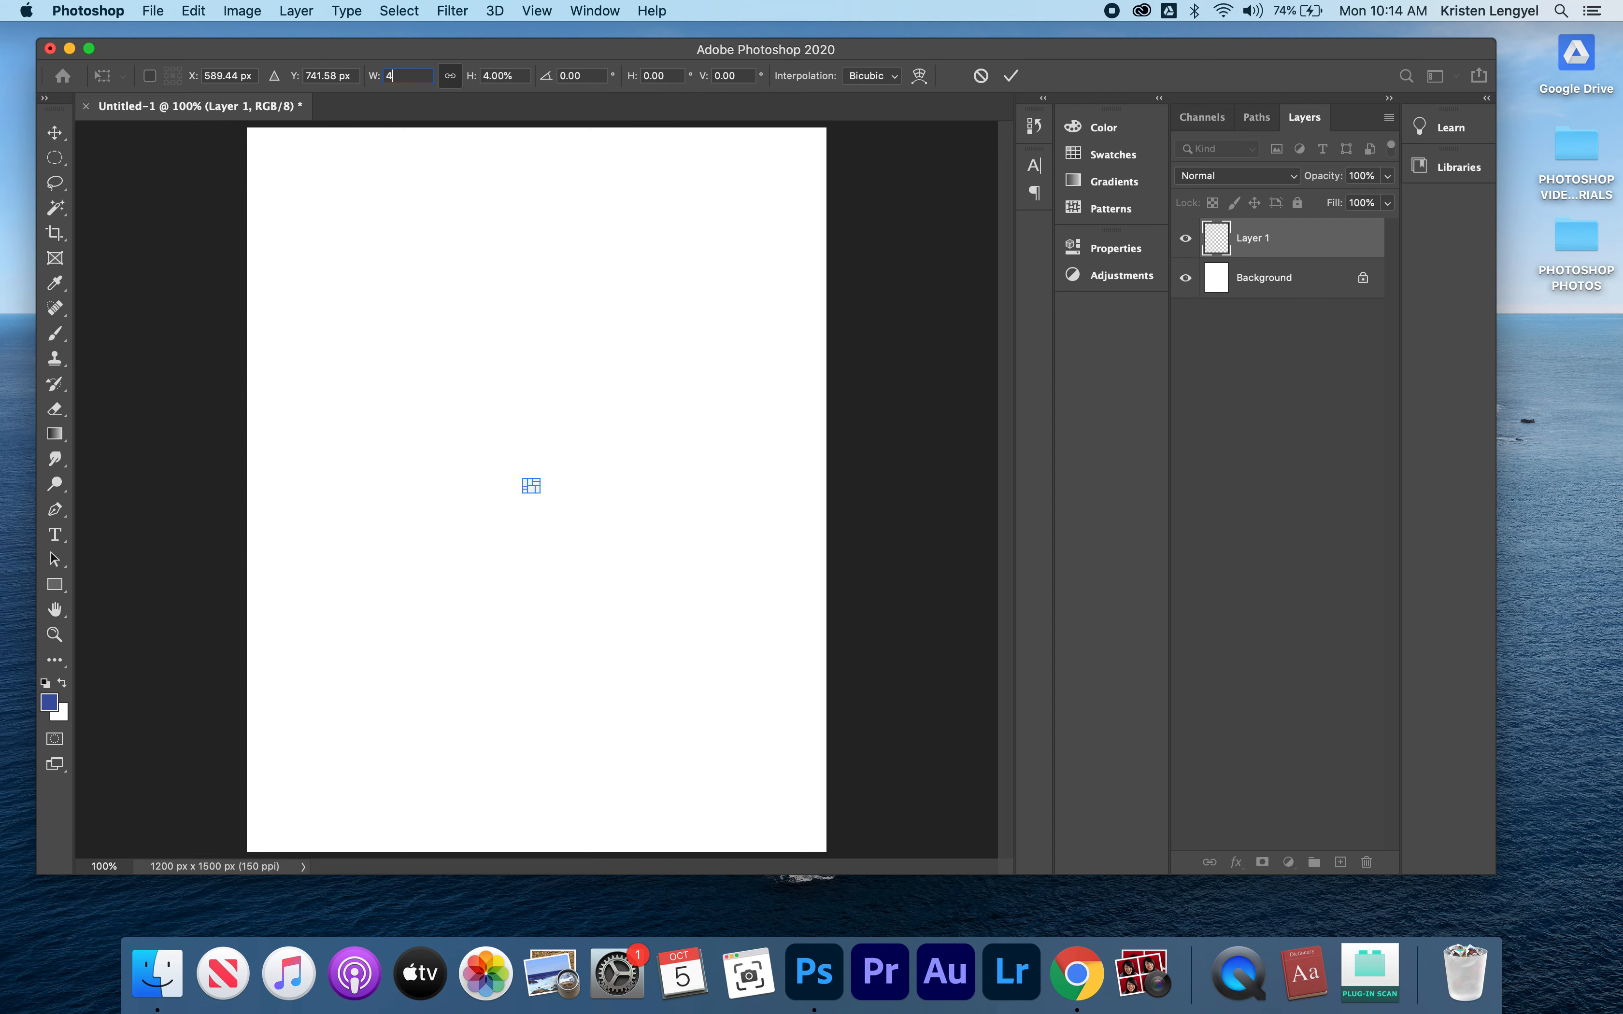
pyautogui.click(1012, 76)
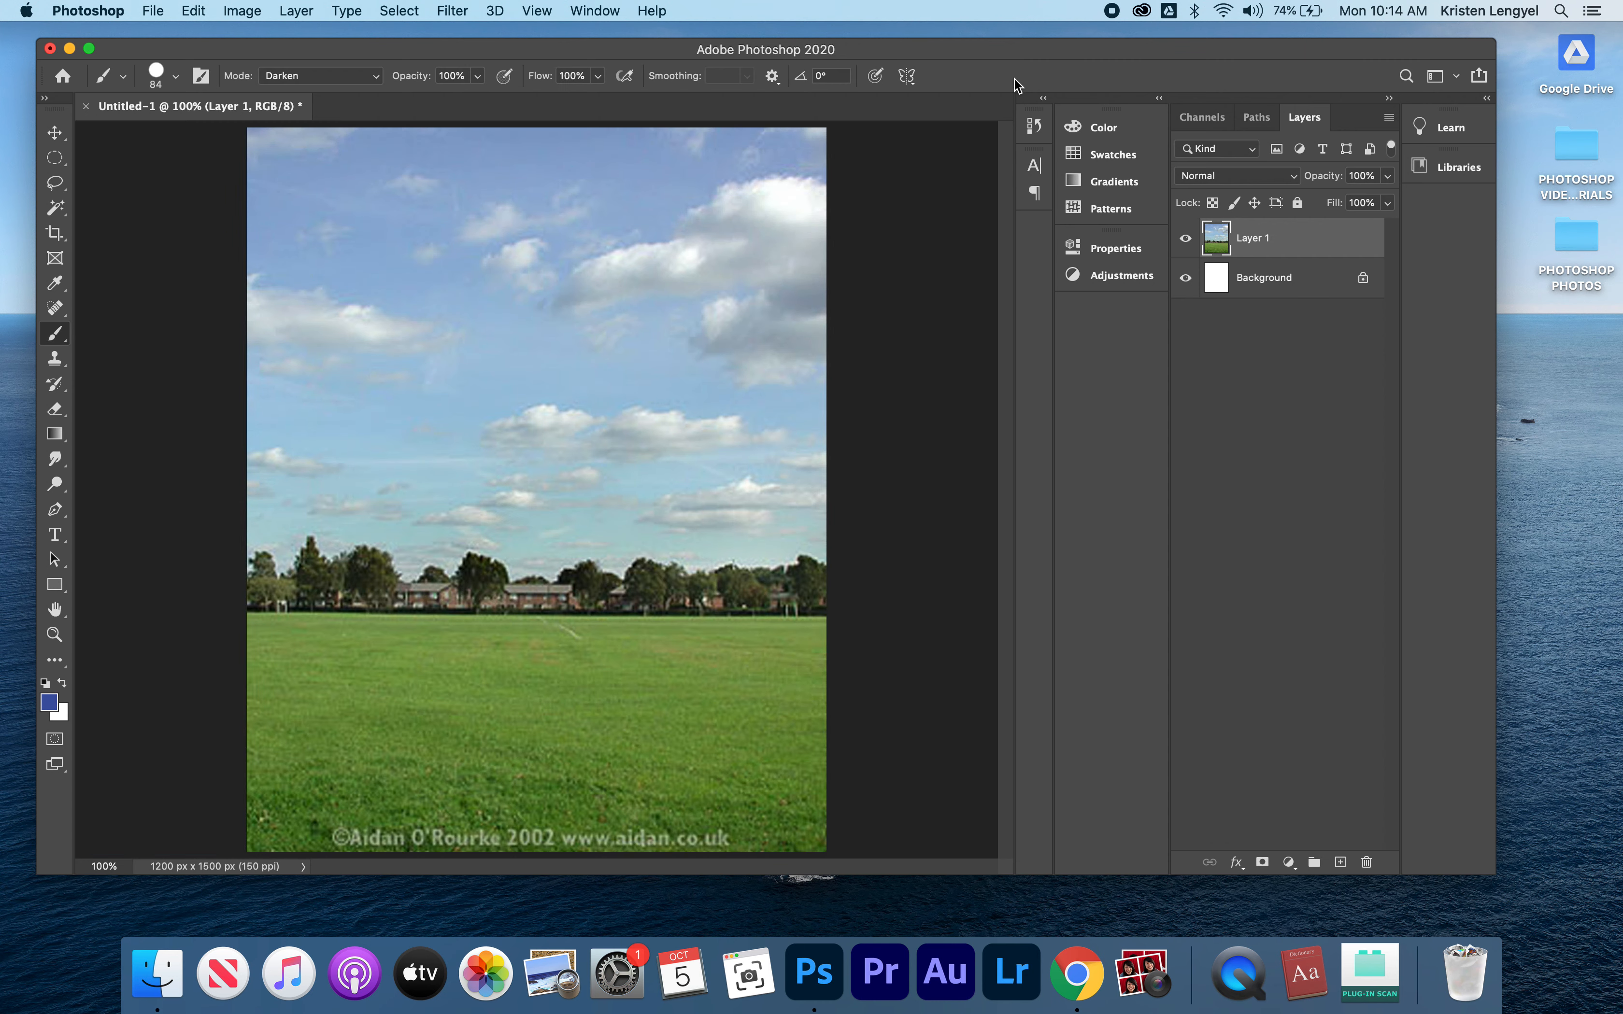
# Step: Open CLONEsheep.psd from the PHOTOSHOPPHOTOS folder
pyautogui.press('super+o')
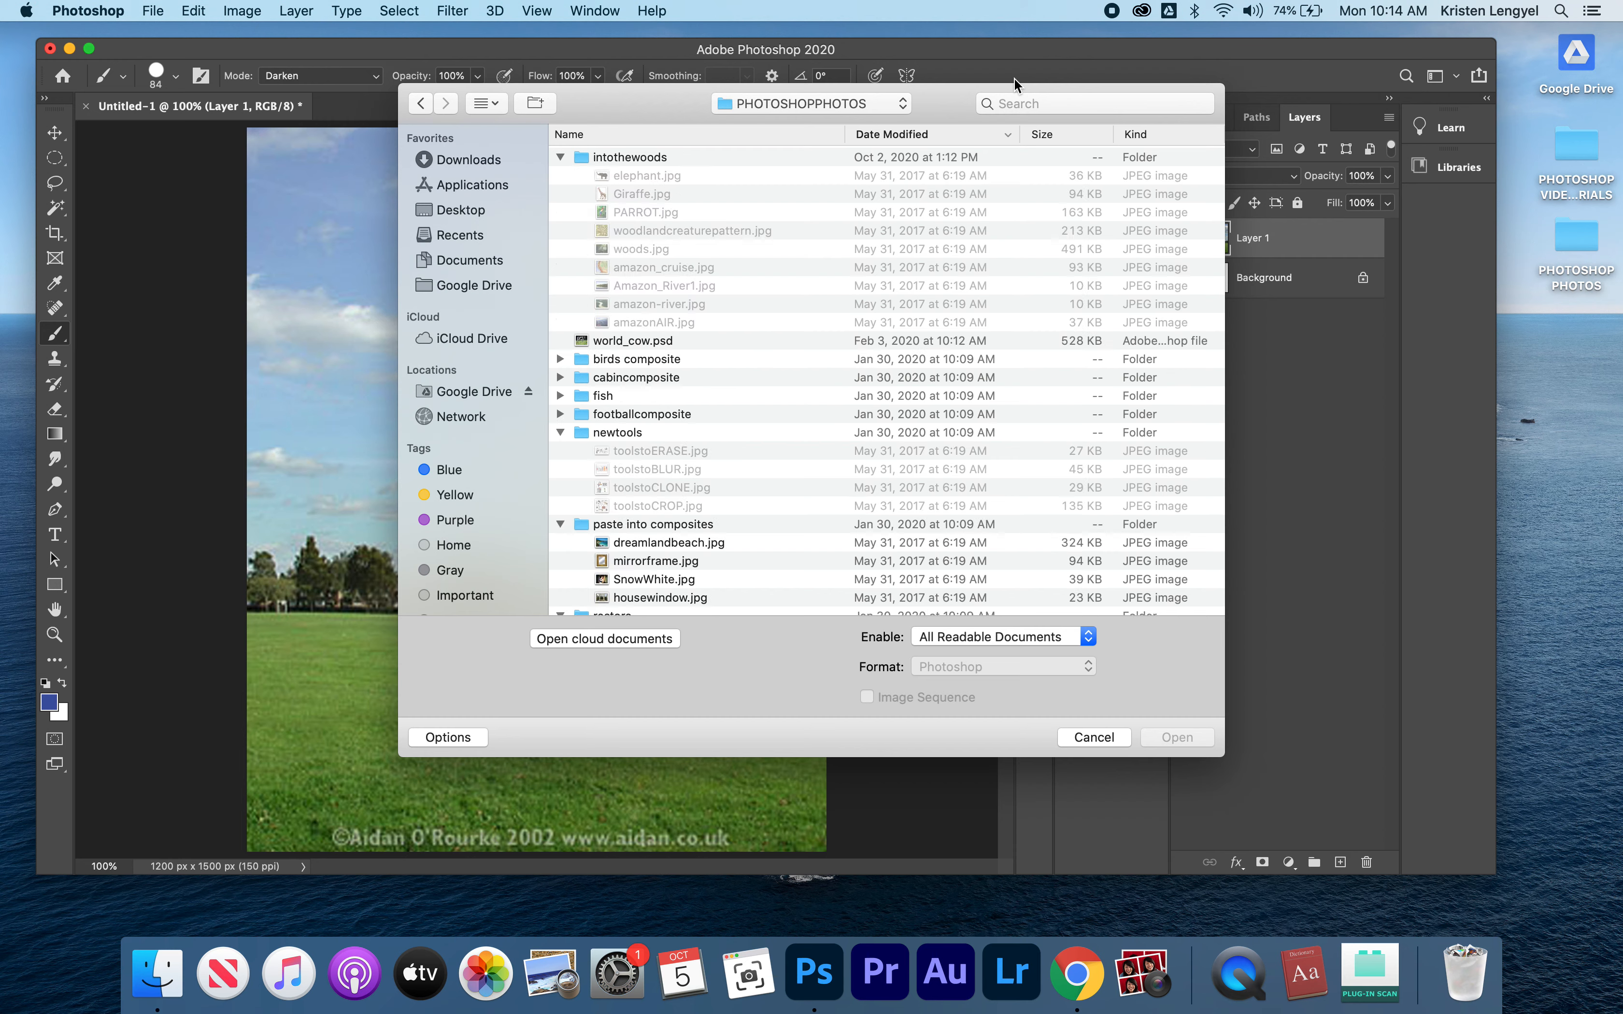
pyautogui.scroll(-20, 743, 406)
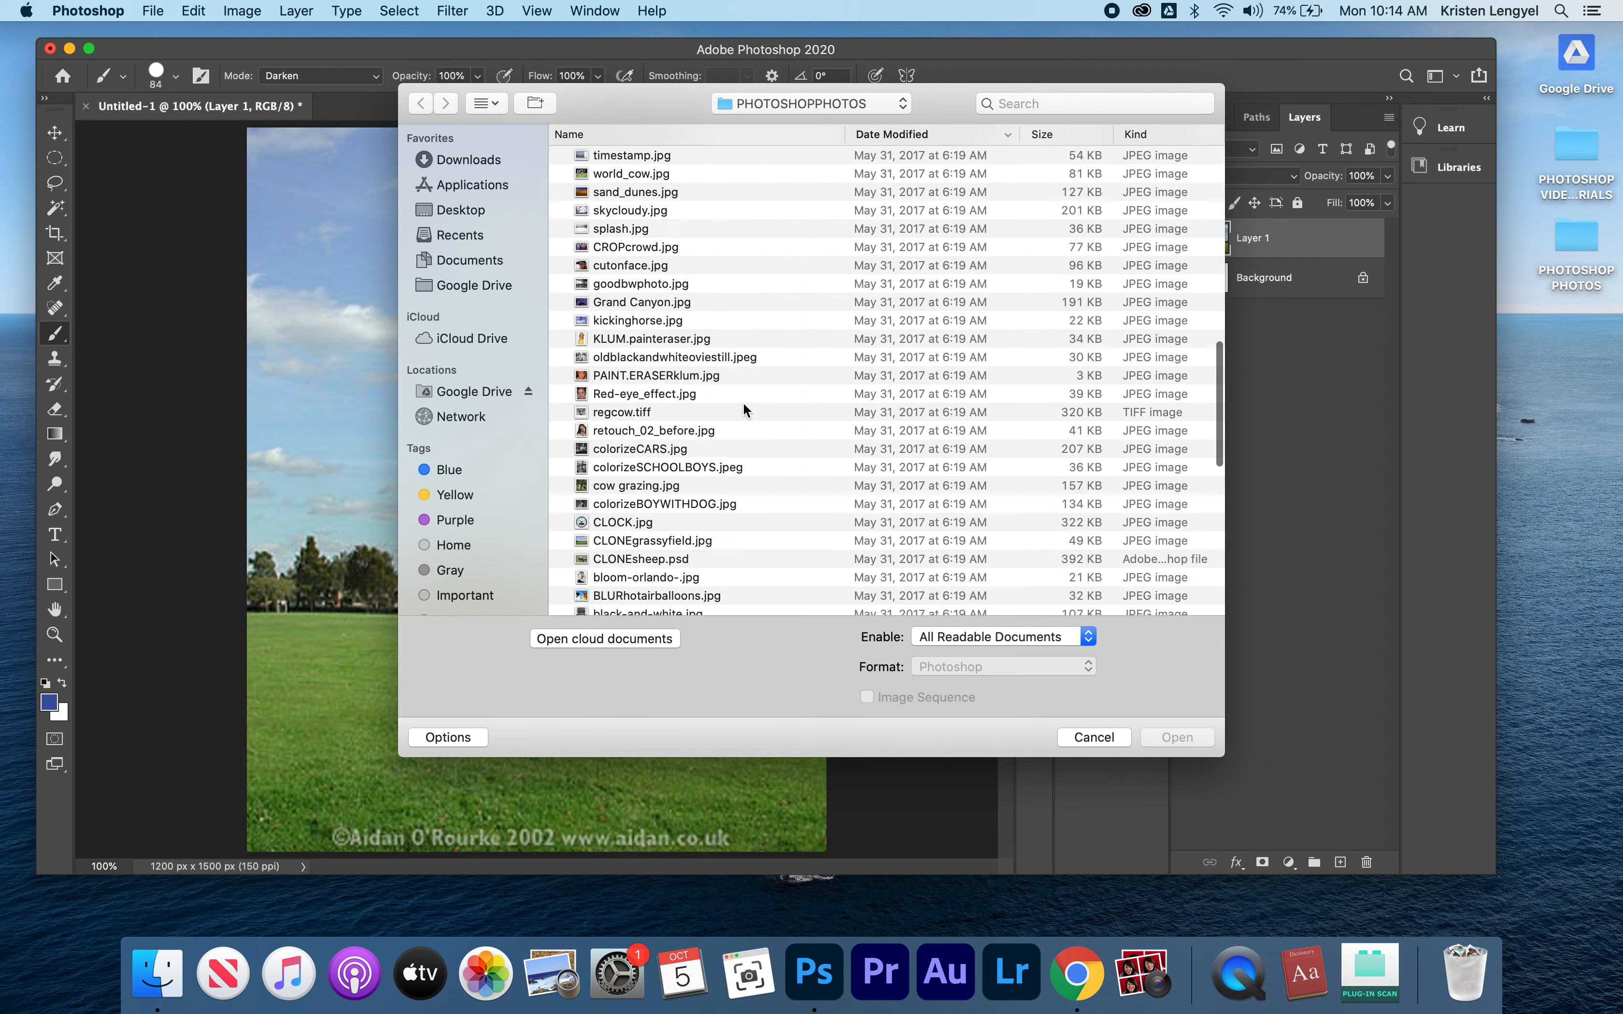
pyautogui.doubleClick(637, 276)
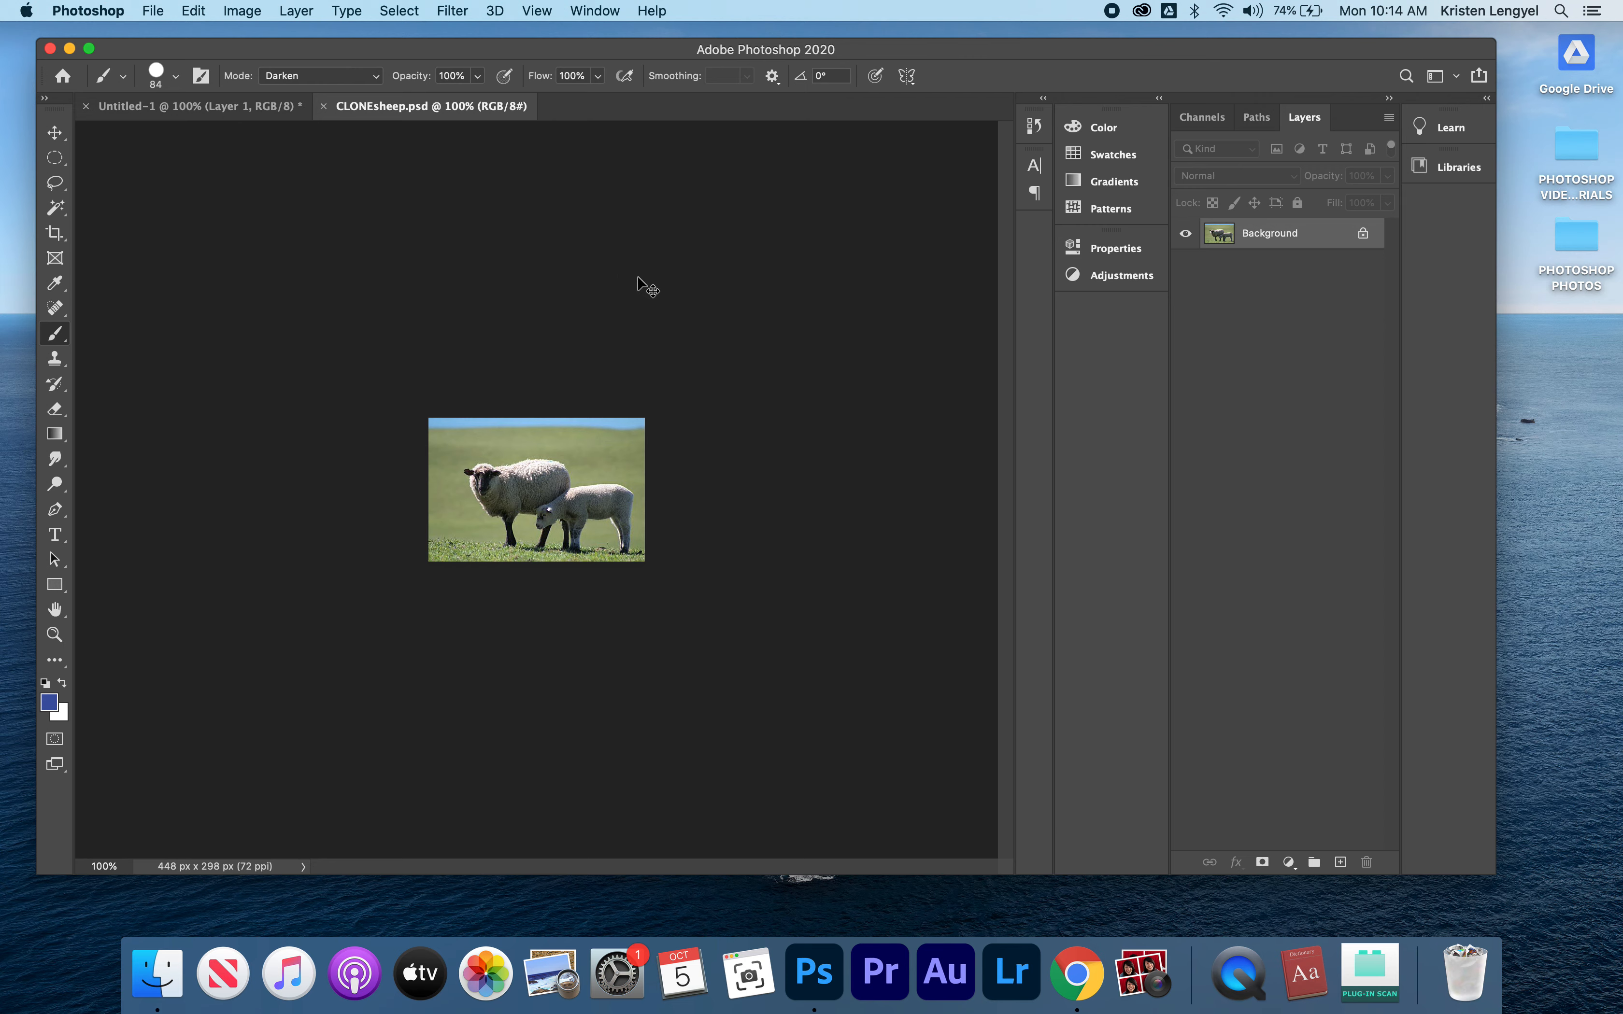
# Step: Draw a rough Lasso selection around the adult sheep and the lamb
pyautogui.press('super+0')
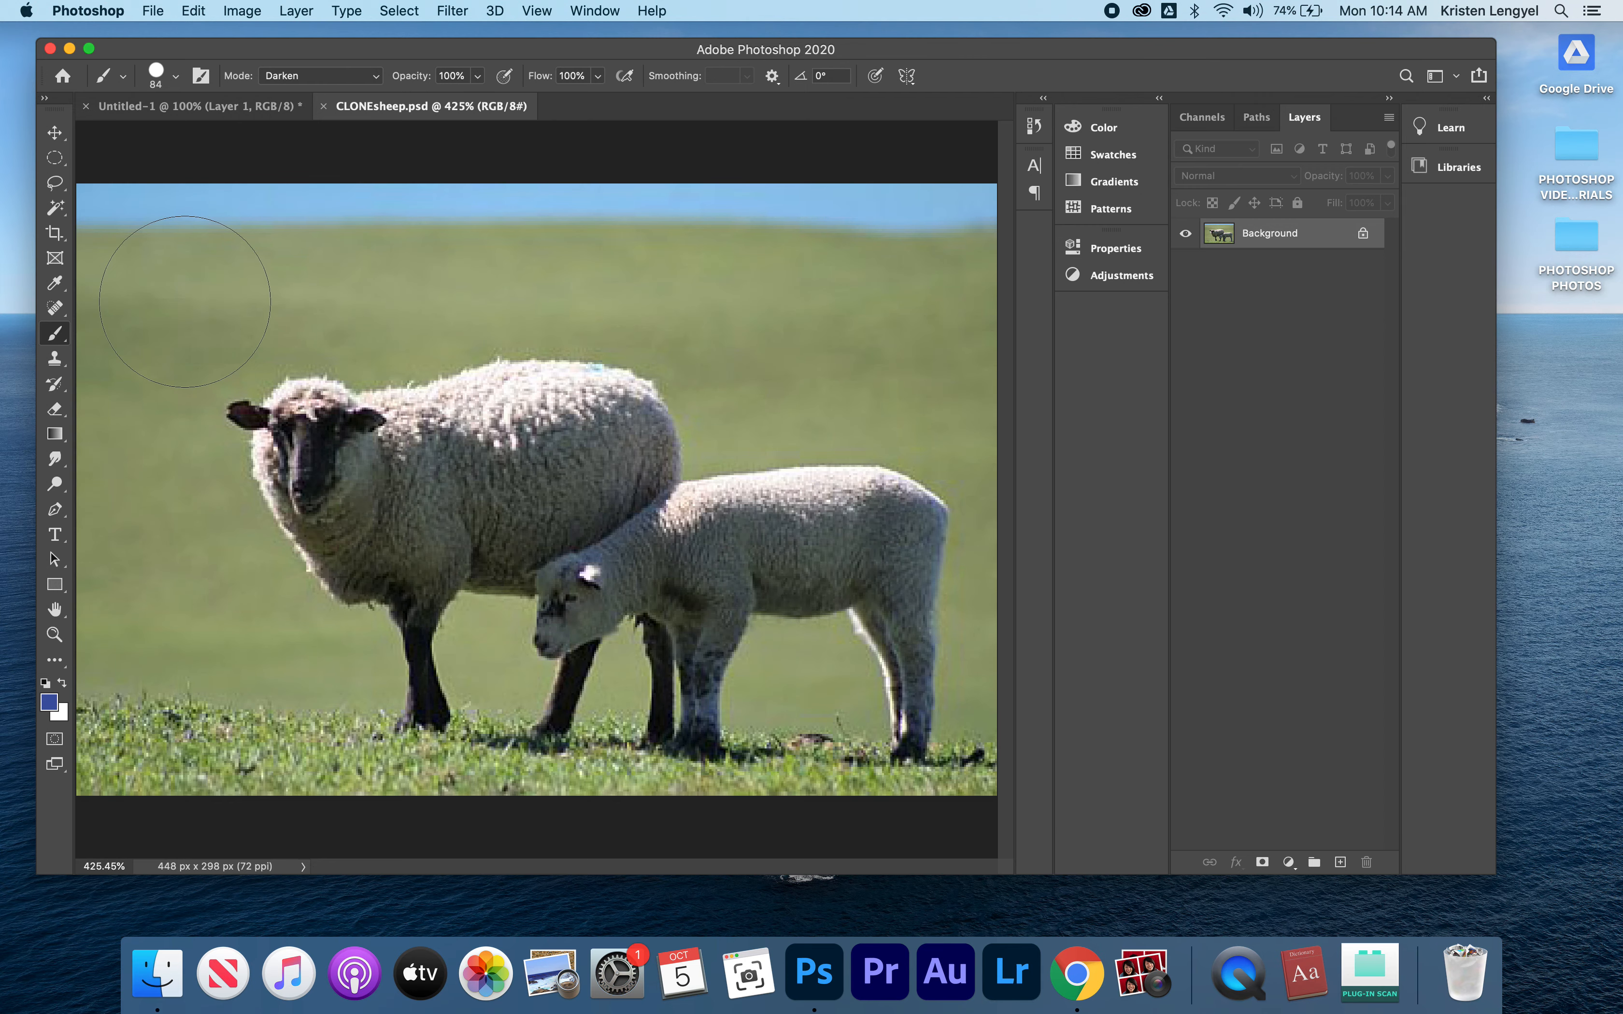
pyautogui.click(53, 185)
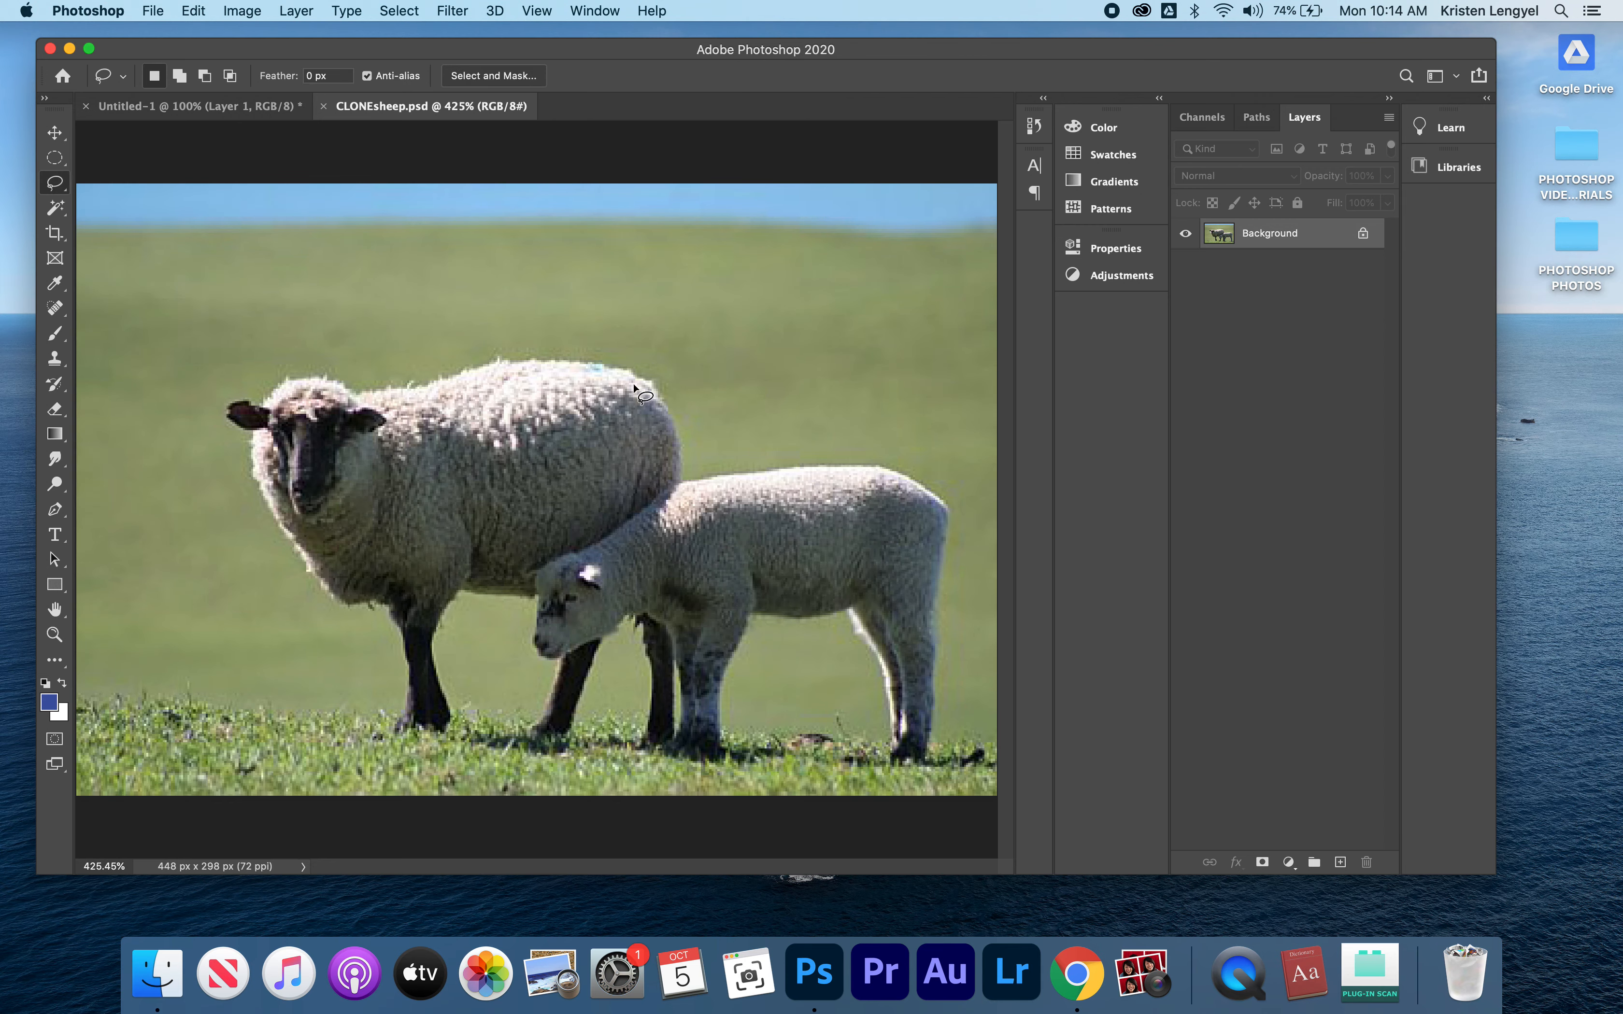
pyautogui.moveTo(642, 380)
pyautogui.mouseDown()
pyautogui.moveTo(512, 366)
pyautogui.moveTo(269, 386)
pyautogui.moveTo(230, 414)
pyautogui.moveTo(231, 437)
pyautogui.moveTo(295, 557)
pyautogui.moveTo(354, 620)
pyautogui.moveTo(362, 691)
pyautogui.moveTo(417, 734)
pyautogui.moveTo(746, 756)
pyautogui.moveTo(772, 701)
pyautogui.moveTo(836, 674)
pyautogui.moveTo(855, 741)
pyautogui.moveTo(909, 776)
pyautogui.moveTo(960, 725)
pyautogui.moveTo(954, 572)
pyautogui.moveTo(987, 504)
pyautogui.moveTo(934, 469)
pyautogui.moveTo(700, 447)
pyautogui.moveTo(697, 411)
pyautogui.moveTo(646, 381)
pyautogui.mouseUp()
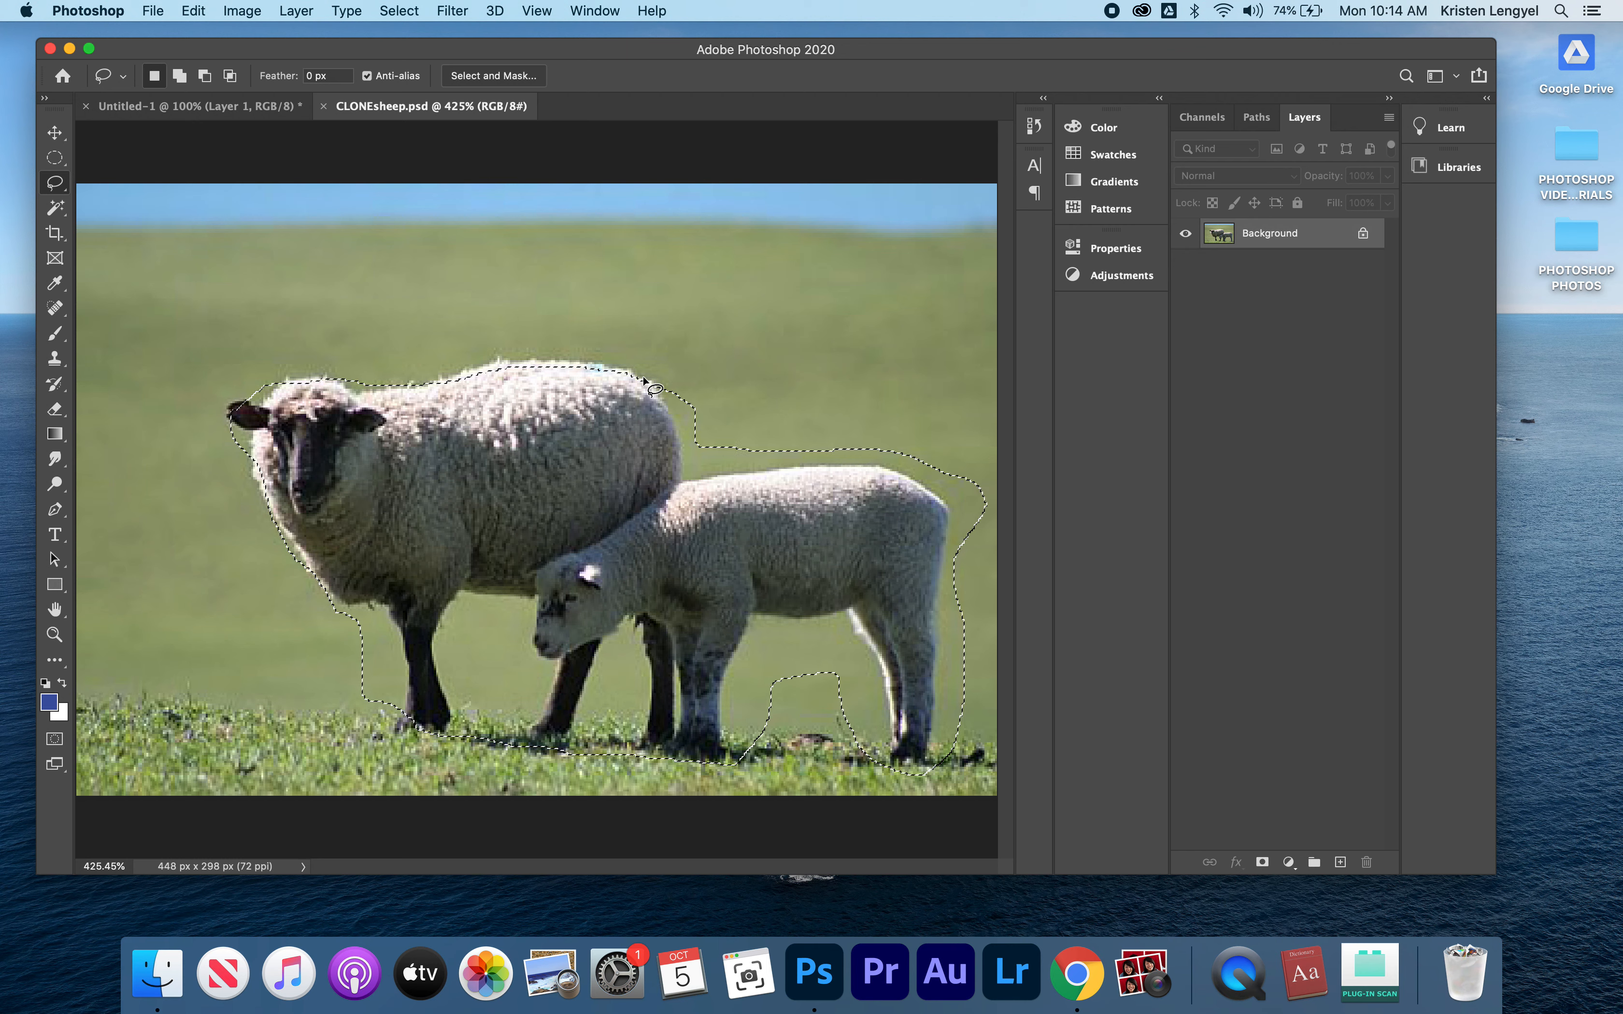
# Step: Show the selection as a Quick Mask and brush the missed wool along the adult sheep's back into it
pyautogui.press('q')
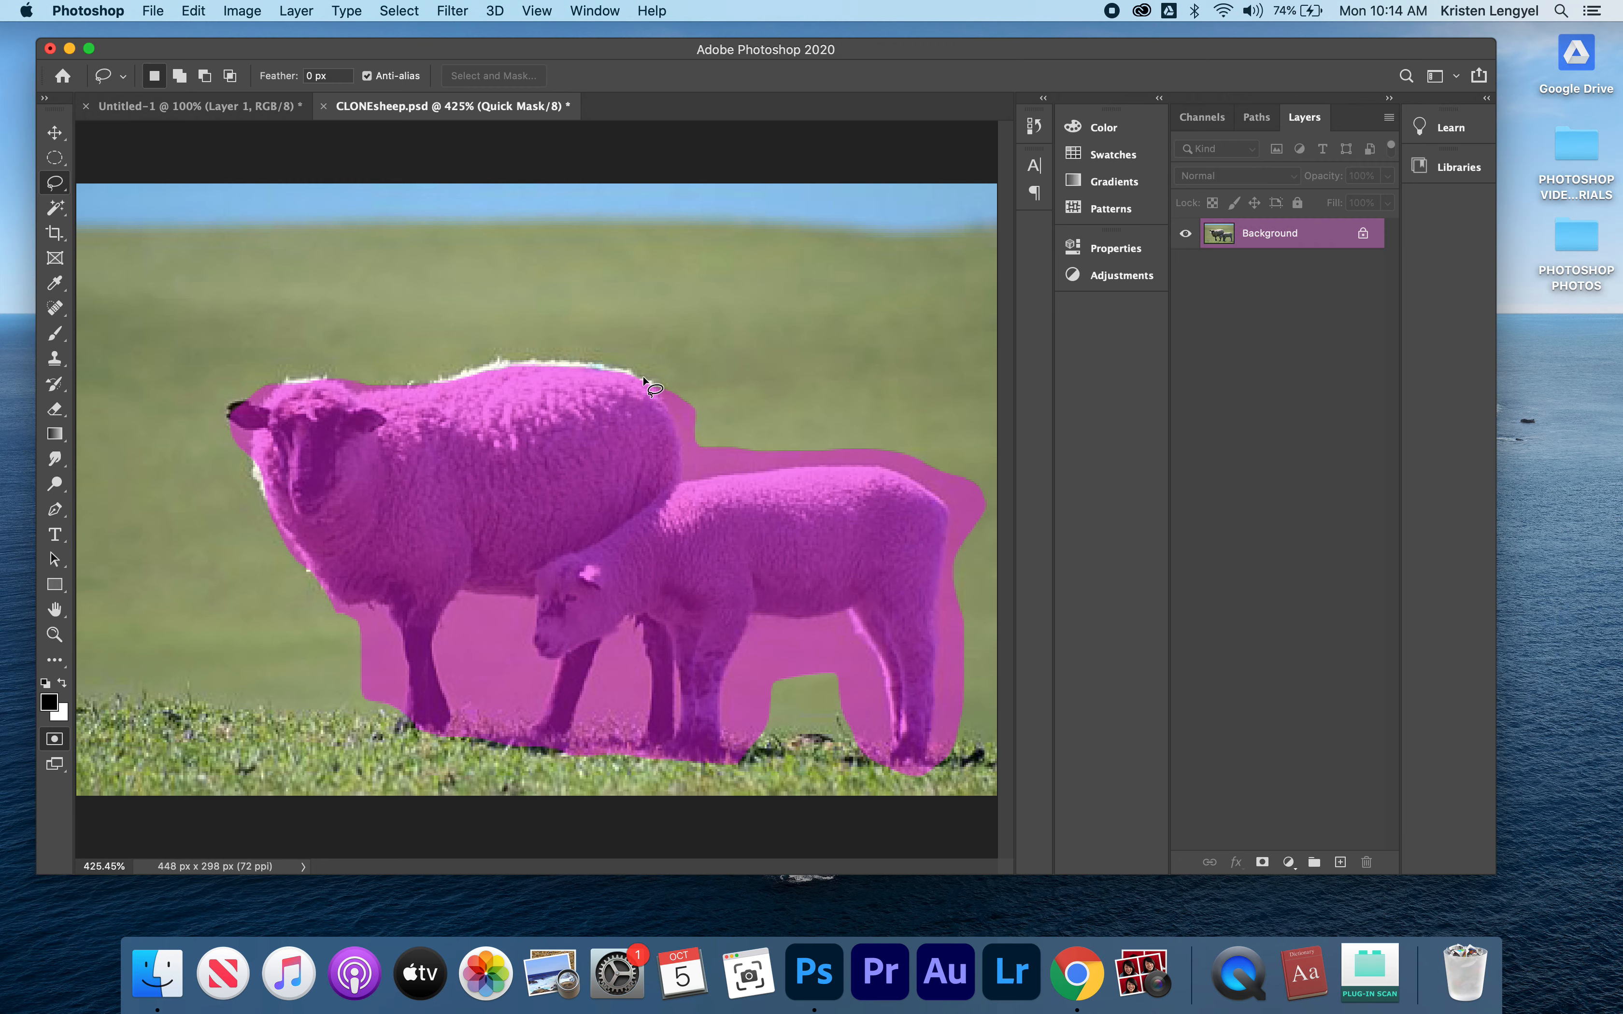
pyautogui.press('q')
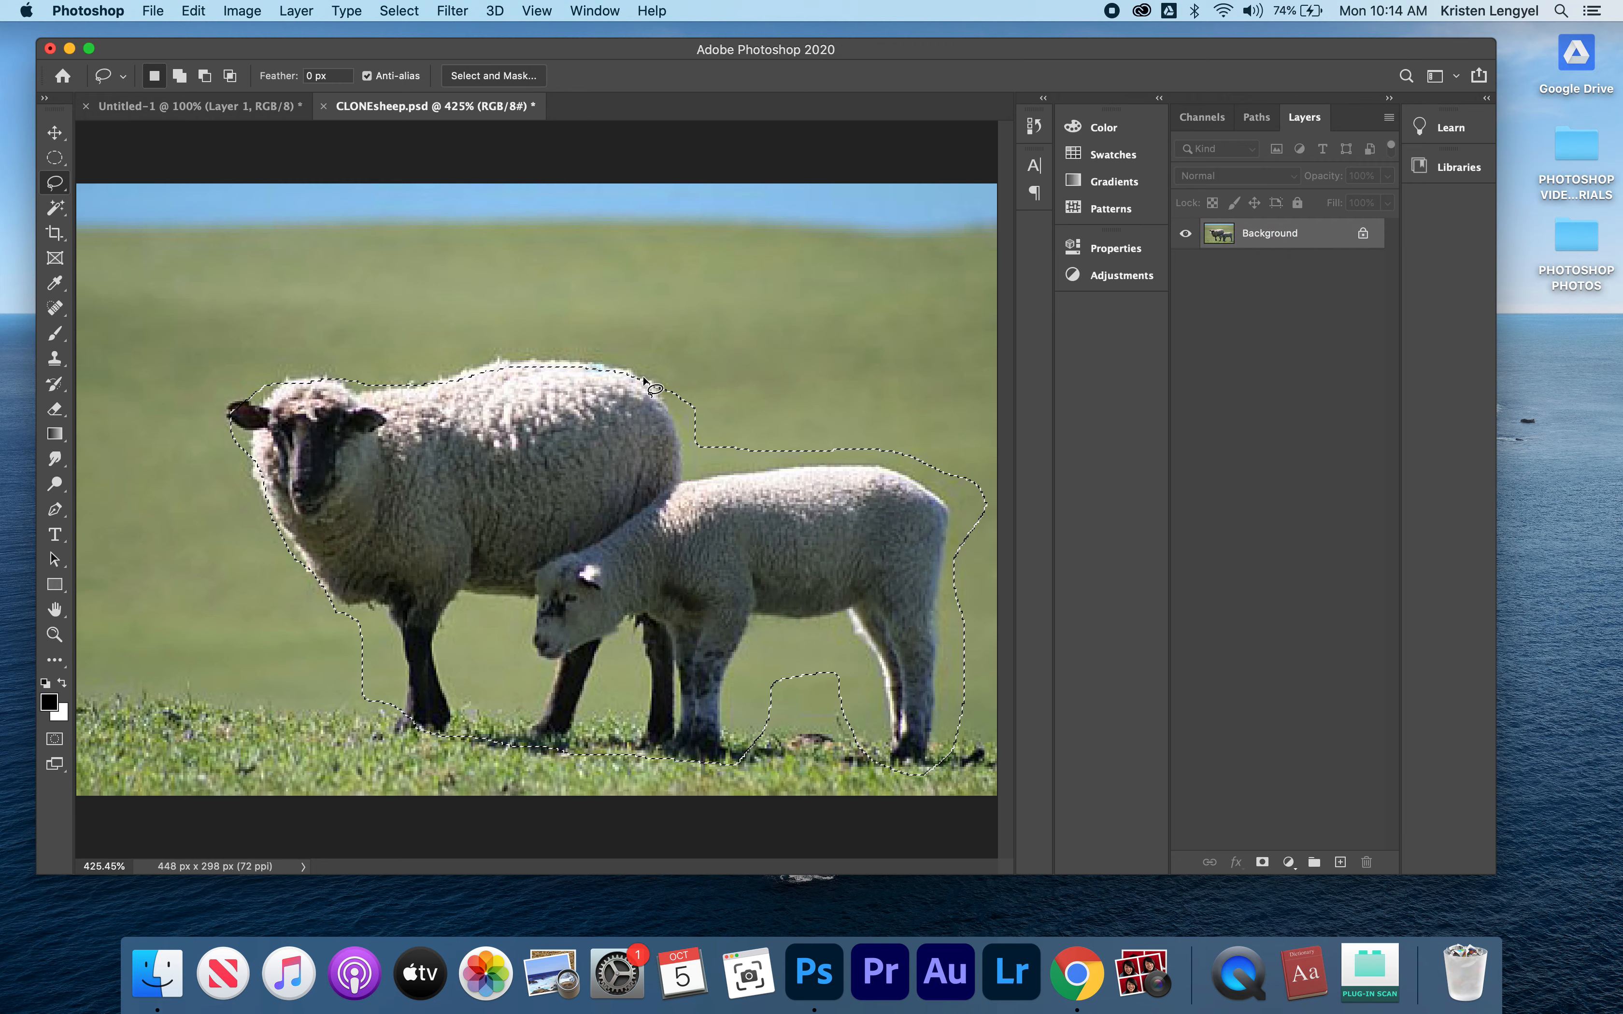
pyautogui.press('q')
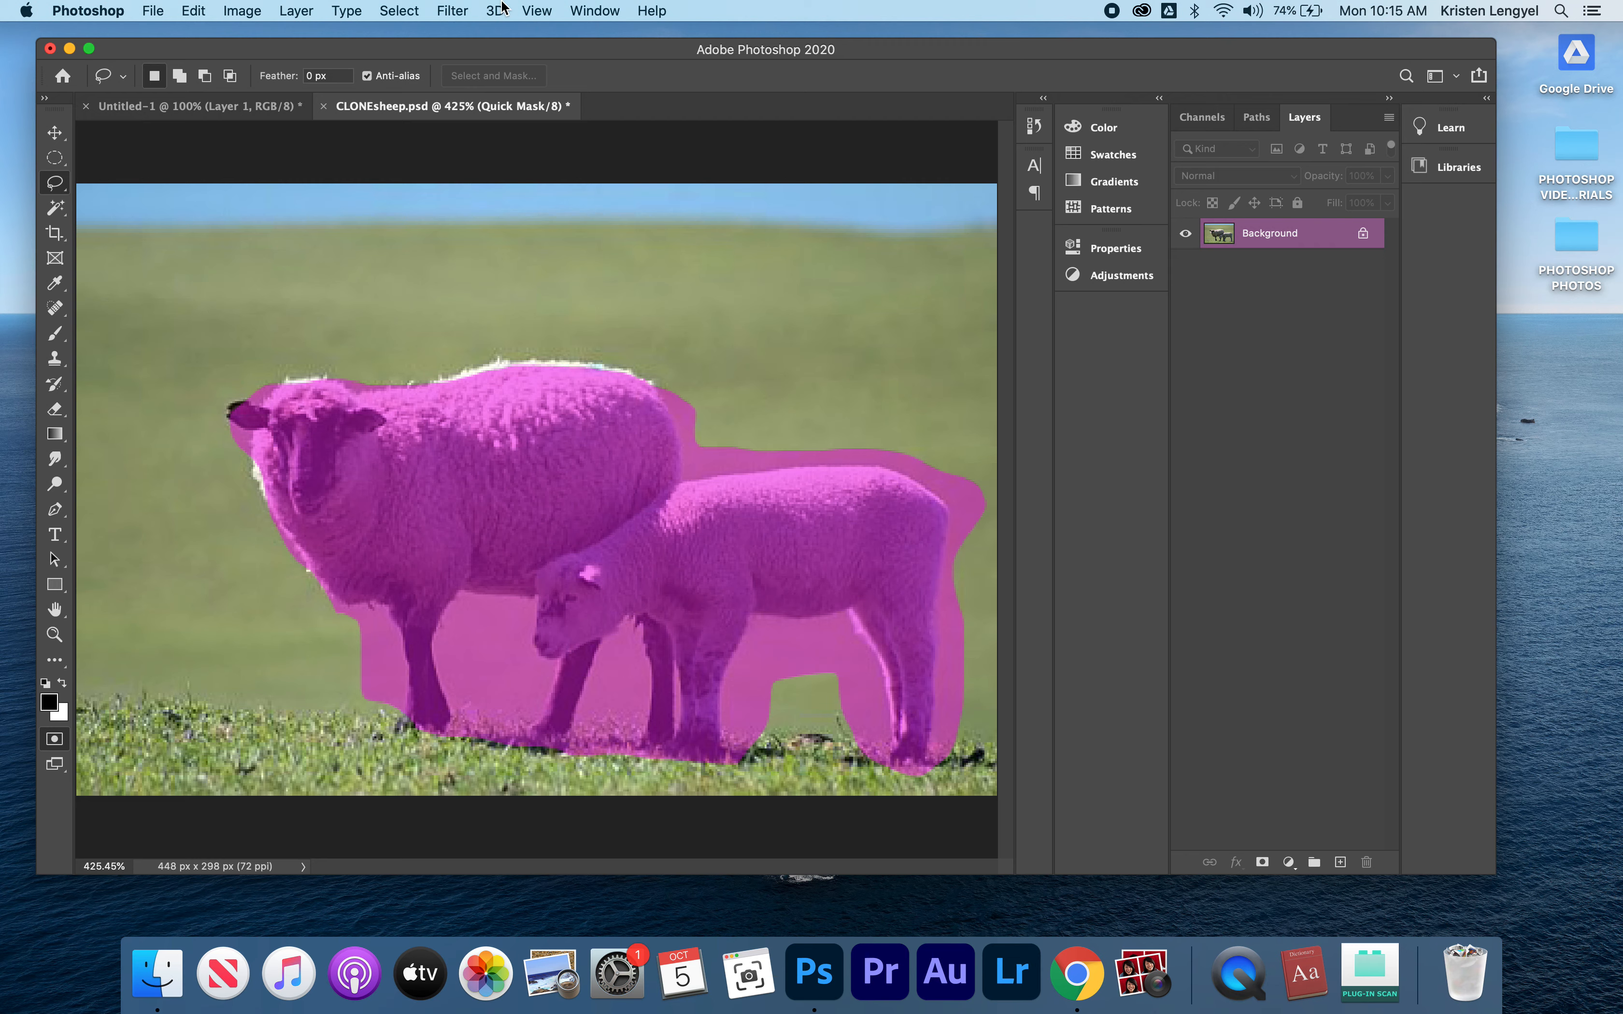
pyautogui.click(55, 333)
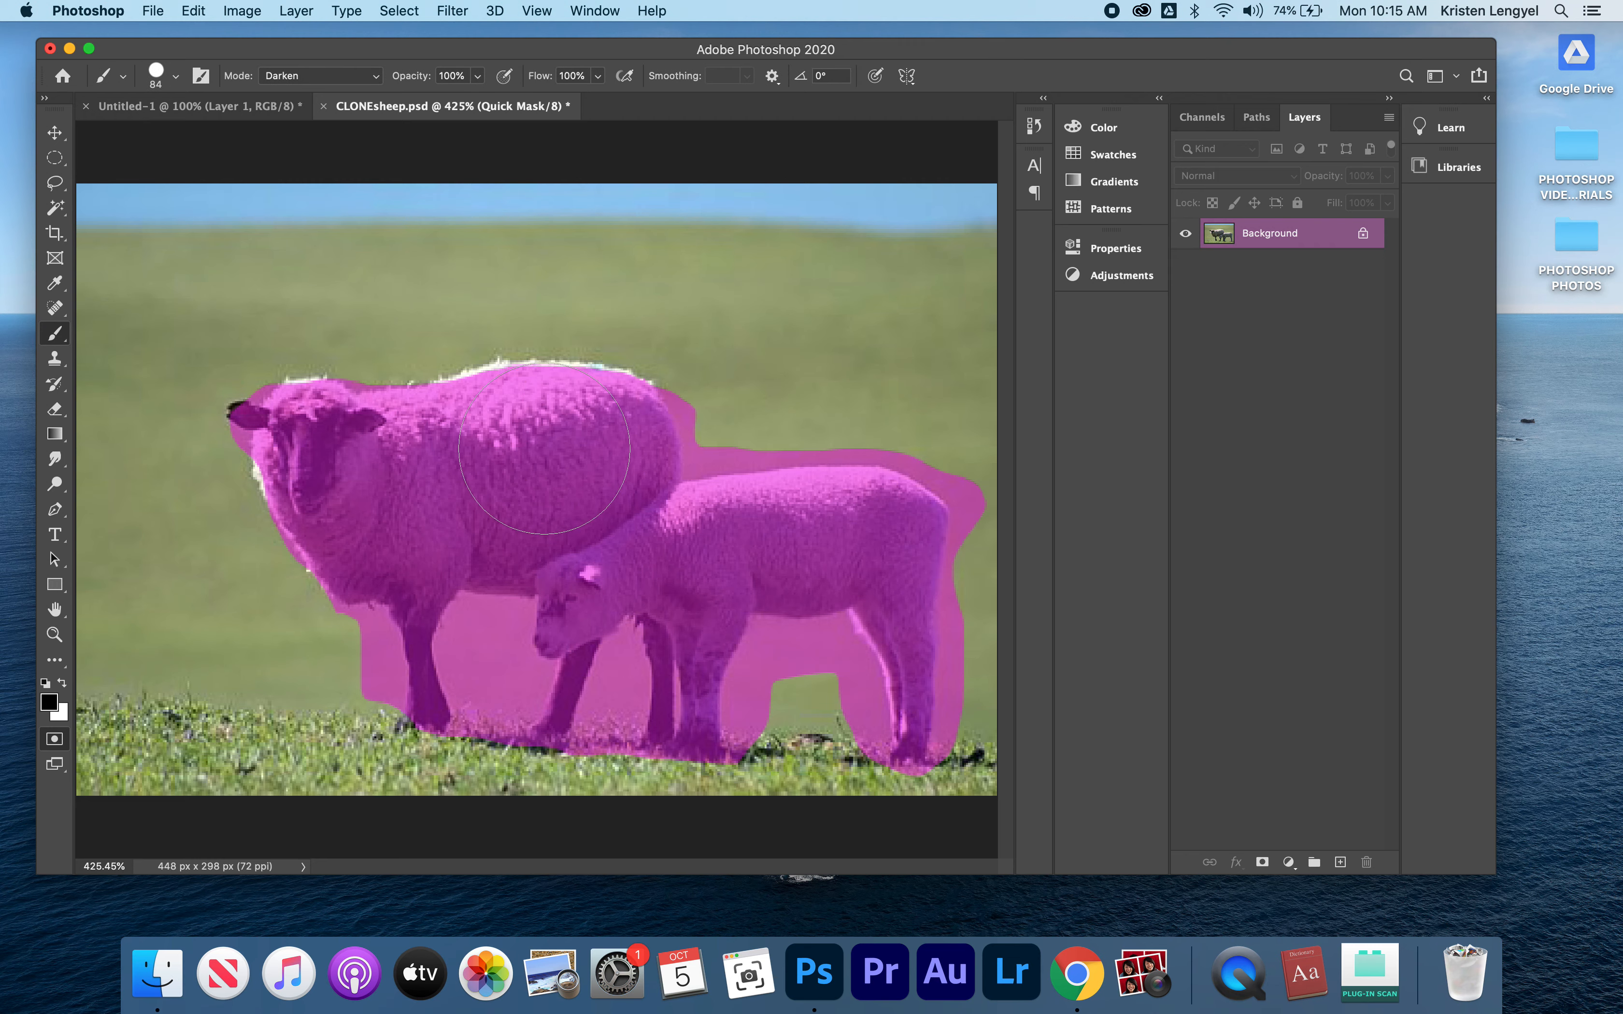
pyautogui.moveTo(553, 447)
pyautogui.mouseDown()
pyautogui.moveTo(530, 438)
pyautogui.moveTo(473, 496)
pyautogui.mouseUp()
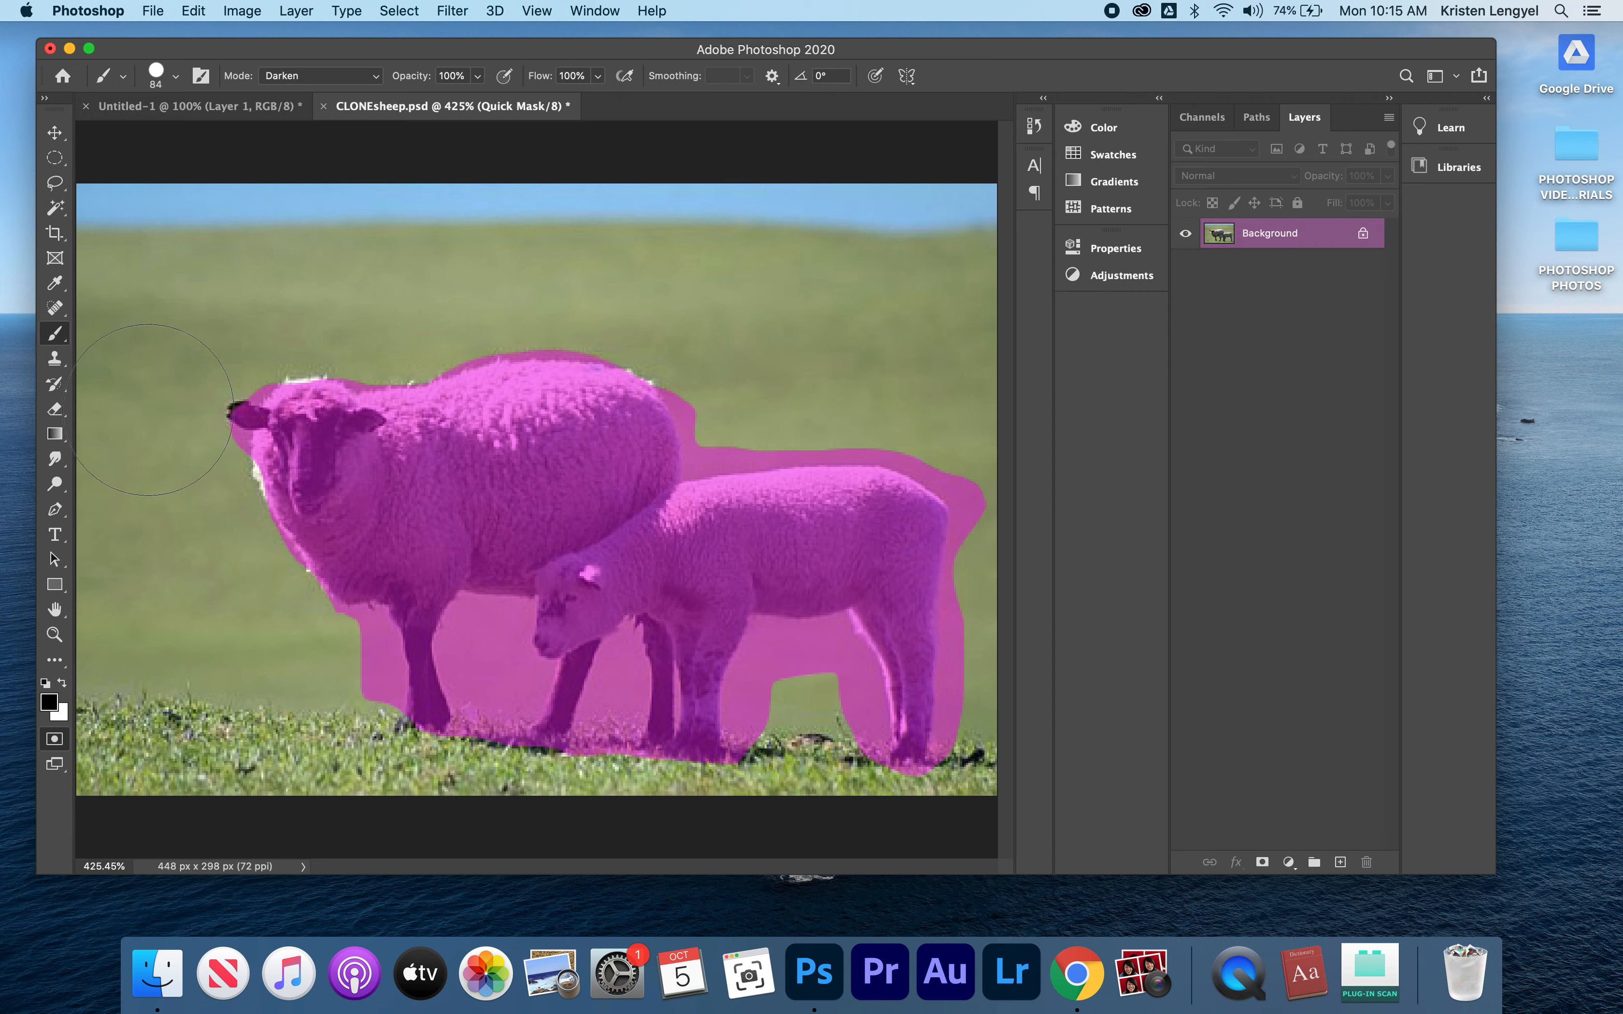
# Step: Erase the excess mask between the legs and around both sheep, and convert the Quick Mask back into a selection
pyautogui.click(55, 409)
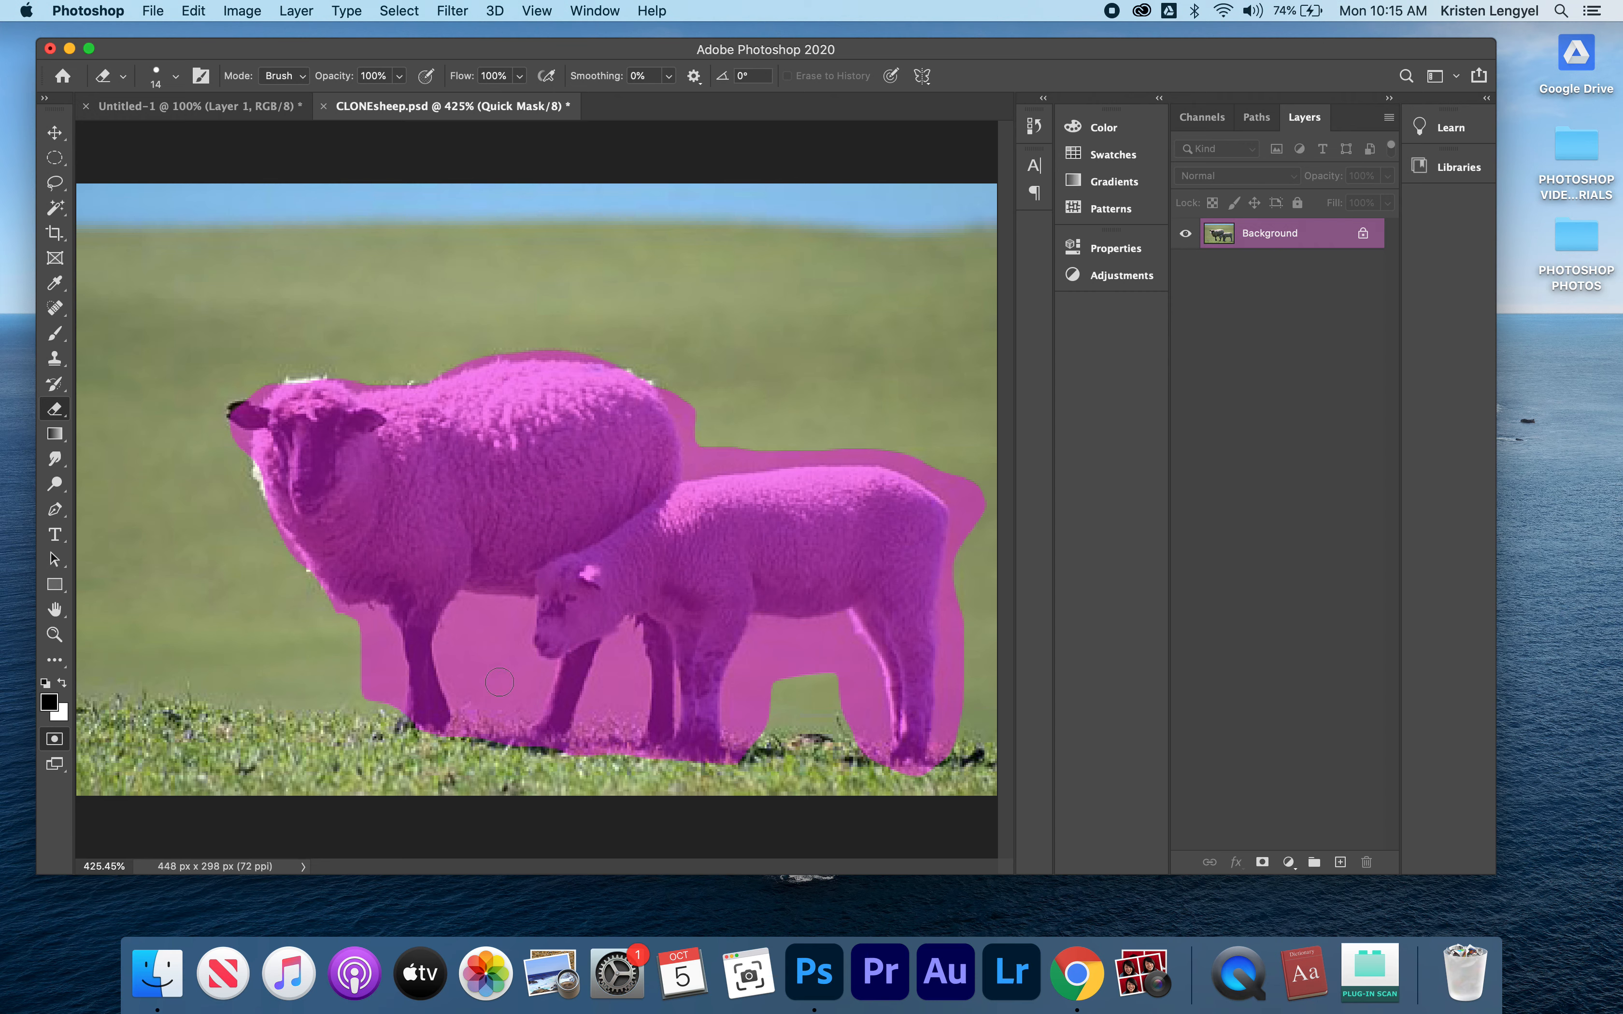
pyautogui.moveTo(500, 682)
pyautogui.mouseDown()
pyautogui.moveTo(453, 637)
pyautogui.moveTo(499, 748)
pyautogui.moveTo(538, 675)
pyautogui.moveTo(515, 665)
pyautogui.moveTo(516, 615)
pyautogui.moveTo(471, 615)
pyautogui.moveTo(465, 631)
pyautogui.moveTo(502, 633)
pyautogui.moveTo(480, 692)
pyautogui.moveTo(507, 716)
pyautogui.moveTo(508, 686)
pyautogui.moveTo(456, 644)
pyautogui.mouseUp()
pyautogui.moveTo(327, 631)
pyautogui.mouseDown()
pyautogui.moveTo(384, 639)
pyautogui.moveTo(399, 714)
pyautogui.moveTo(368, 691)
pyautogui.moveTo(383, 661)
pyautogui.moveTo(390, 675)
pyautogui.mouseUp()
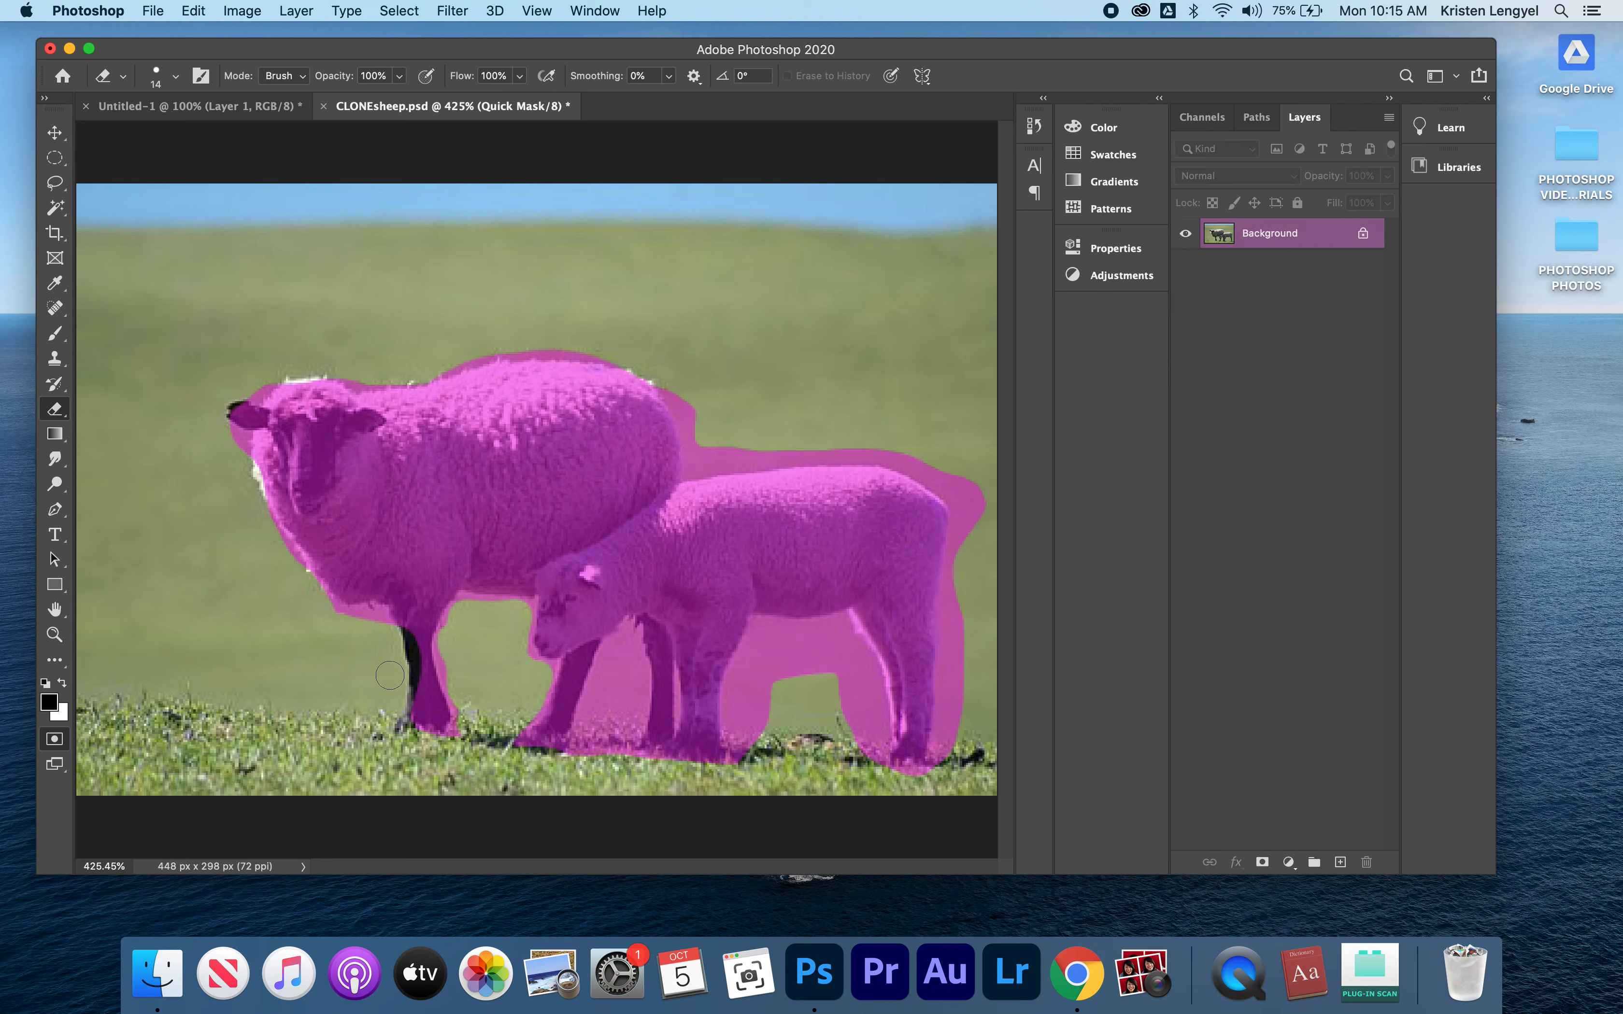
pyautogui.moveTo(770, 780)
pyautogui.mouseDown()
pyautogui.moveTo(751, 686)
pyautogui.moveTo(768, 642)
pyautogui.moveTo(790, 642)
pyautogui.moveTo(842, 666)
pyautogui.moveTo(880, 771)
pyautogui.moveTo(851, 654)
pyautogui.moveTo(831, 637)
pyautogui.moveTo(806, 647)
pyautogui.moveTo(763, 703)
pyautogui.moveTo(821, 672)
pyautogui.mouseUp()
pyautogui.moveTo(976, 518)
pyautogui.mouseDown()
pyautogui.moveTo(972, 535)
pyautogui.moveTo(972, 495)
pyautogui.moveTo(885, 443)
pyautogui.moveTo(704, 450)
pyautogui.moveTo(664, 373)
pyautogui.moveTo(611, 349)
pyautogui.moveTo(530, 341)
pyautogui.moveTo(416, 367)
pyautogui.mouseUp()
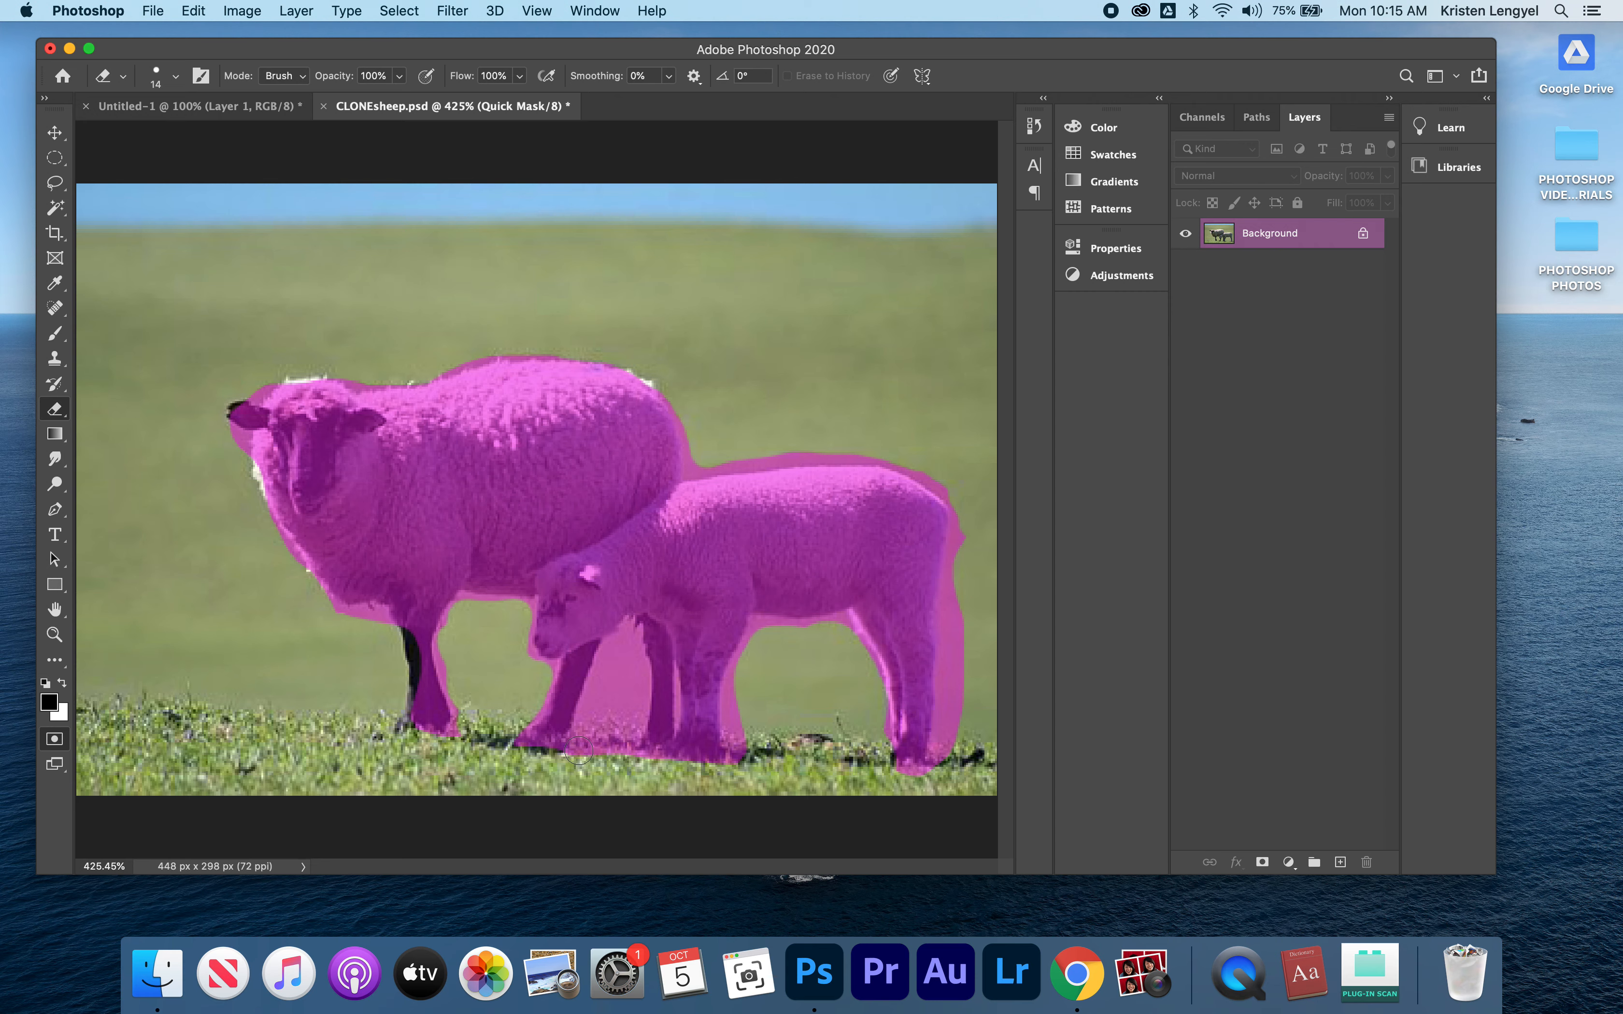
pyautogui.moveTo(578, 750)
pyautogui.mouseDown()
pyautogui.moveTo(618, 658)
pyautogui.moveTo(621, 760)
pyautogui.moveTo(614, 705)
pyautogui.mouseUp()
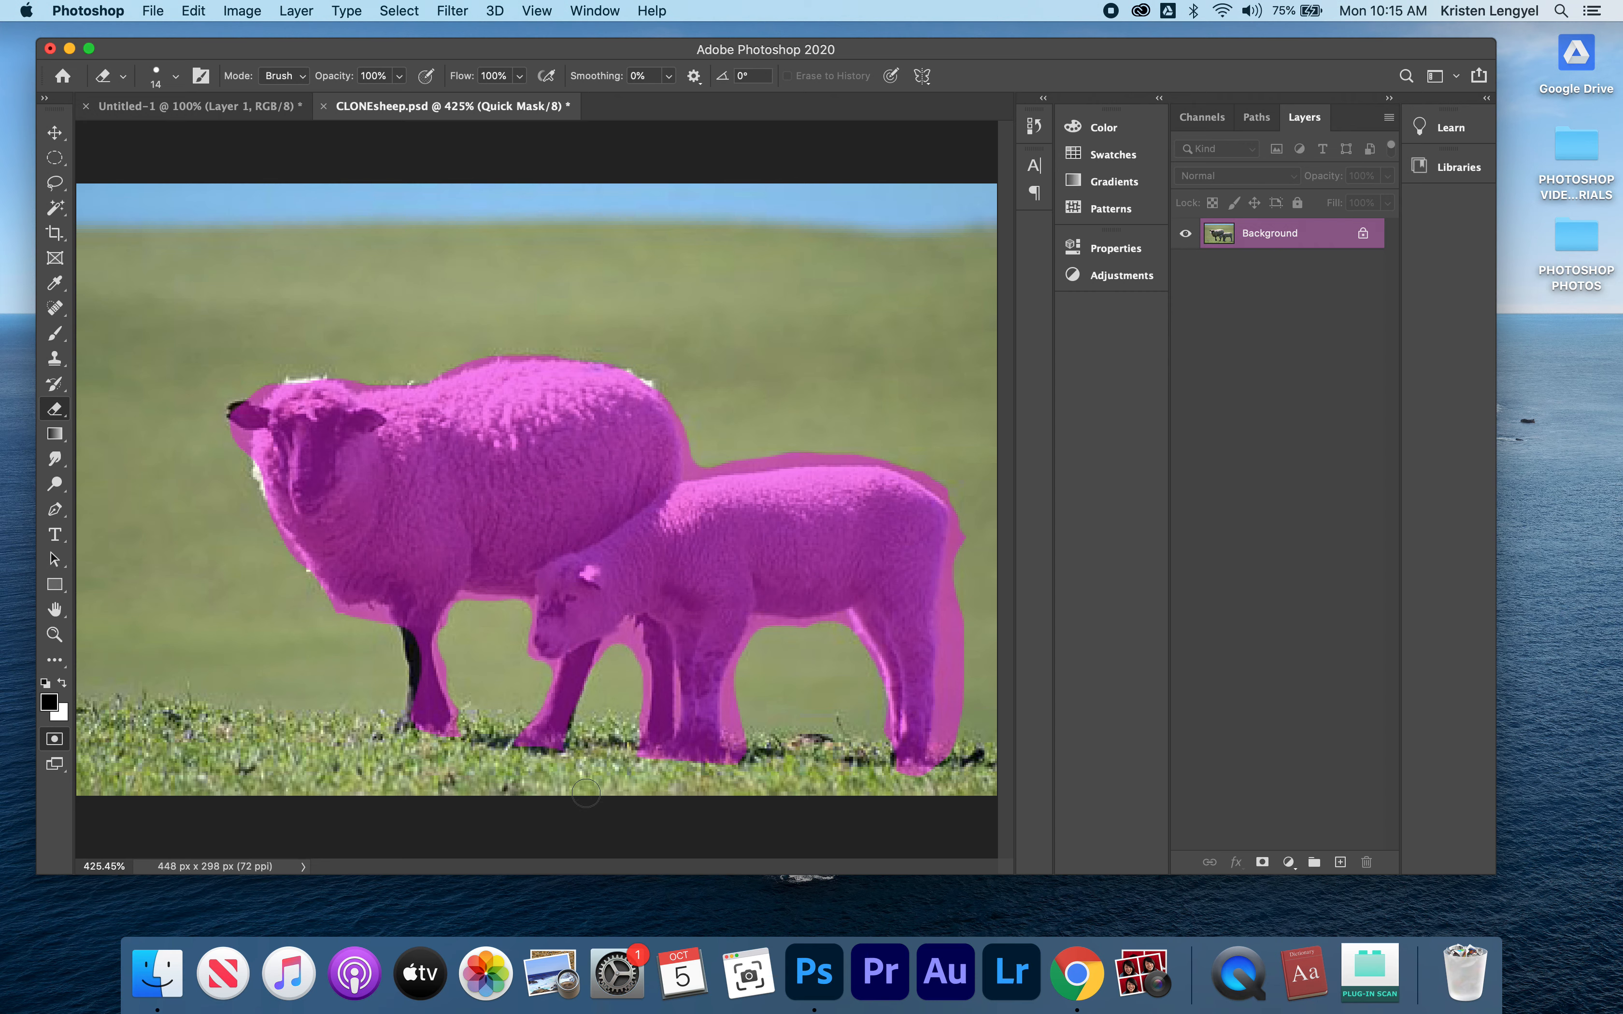
pyautogui.press('q')
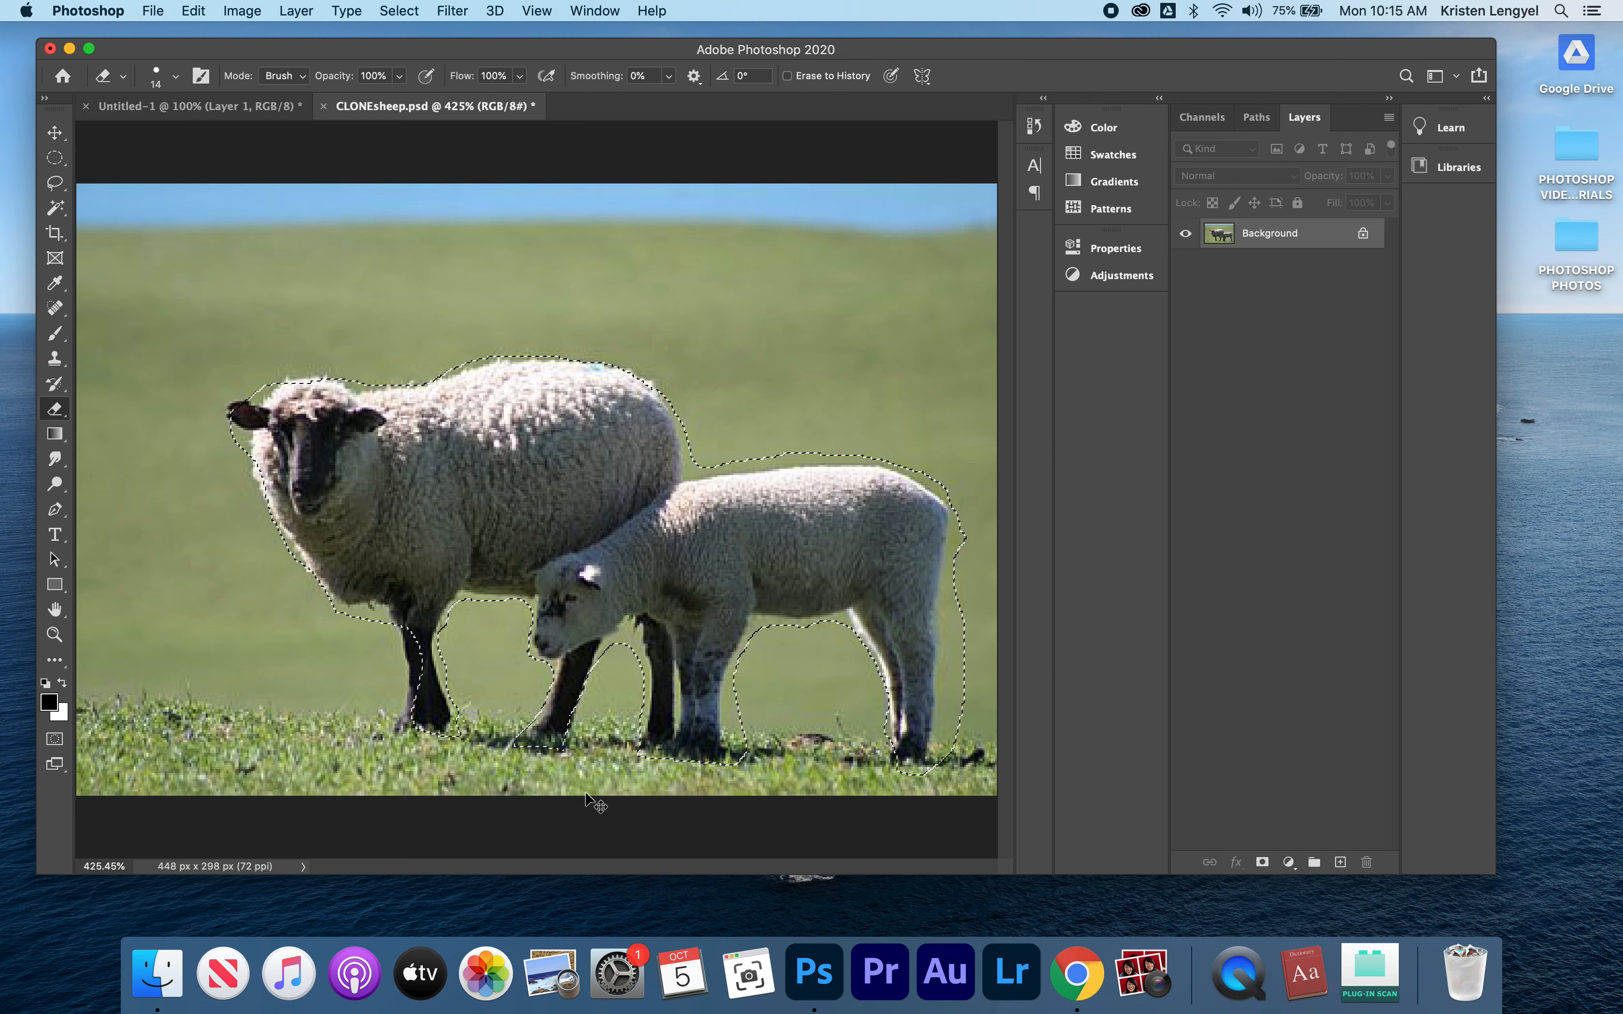
# Step: Copy the selected sheep, close CLONEsheep.psd without saving, and paste them into Untitled-1
pyautogui.press('super+c')
pyautogui.press('super+w')
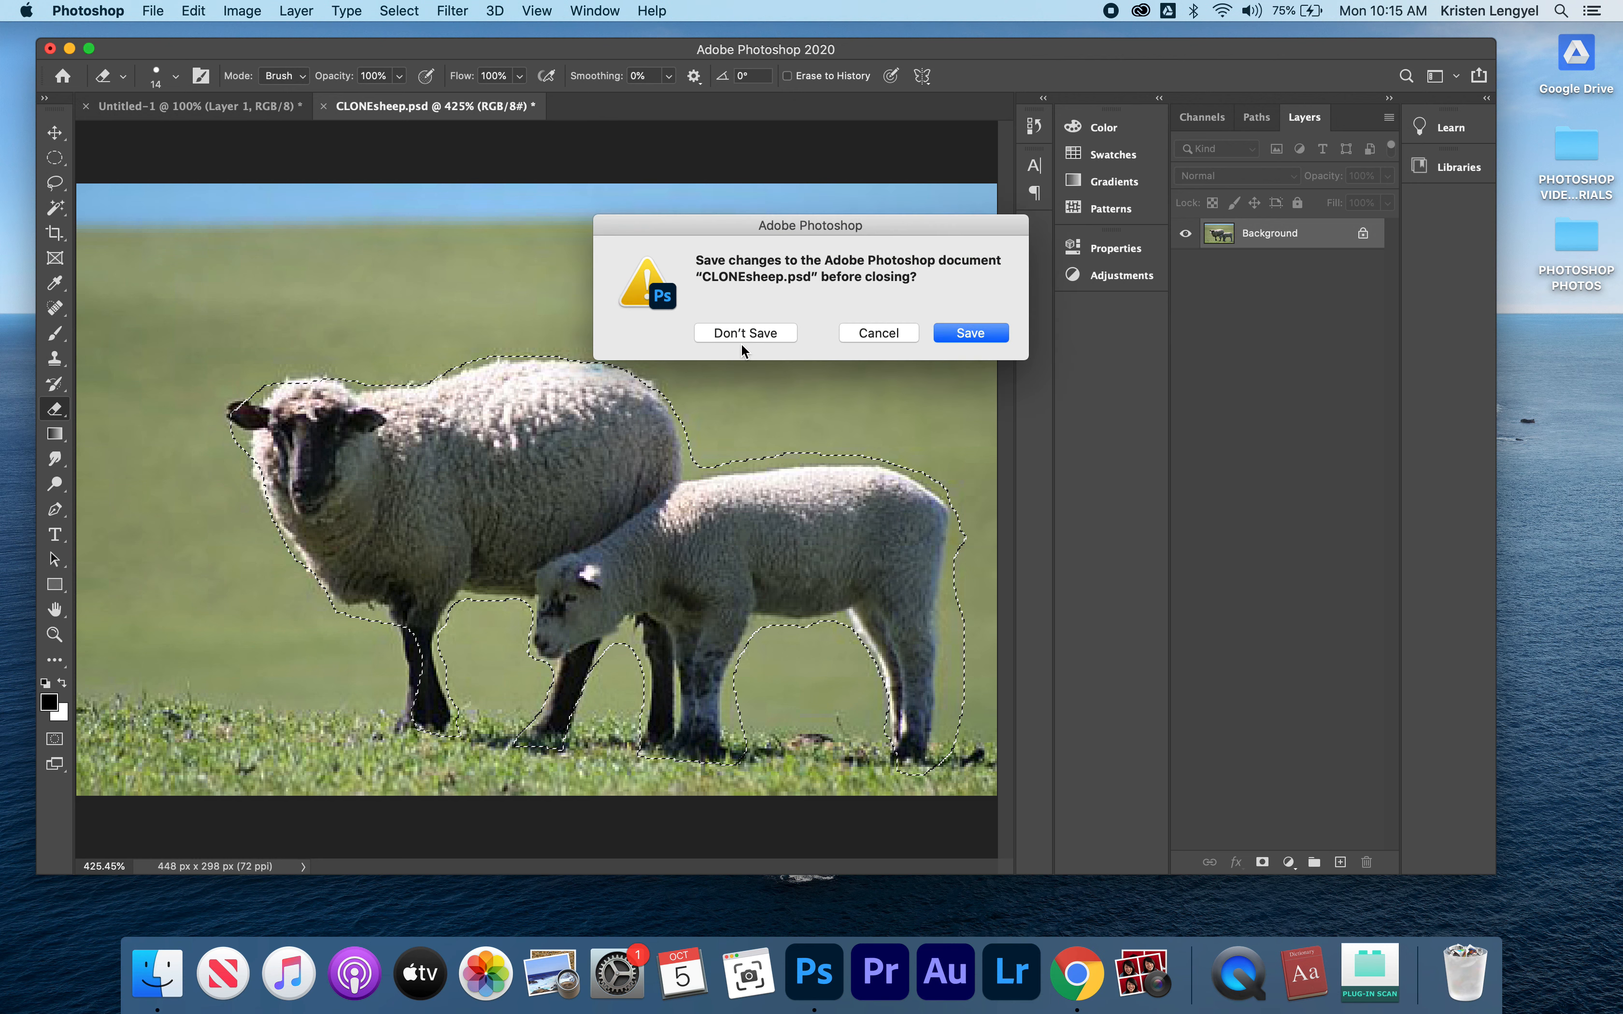
pyautogui.click(748, 336)
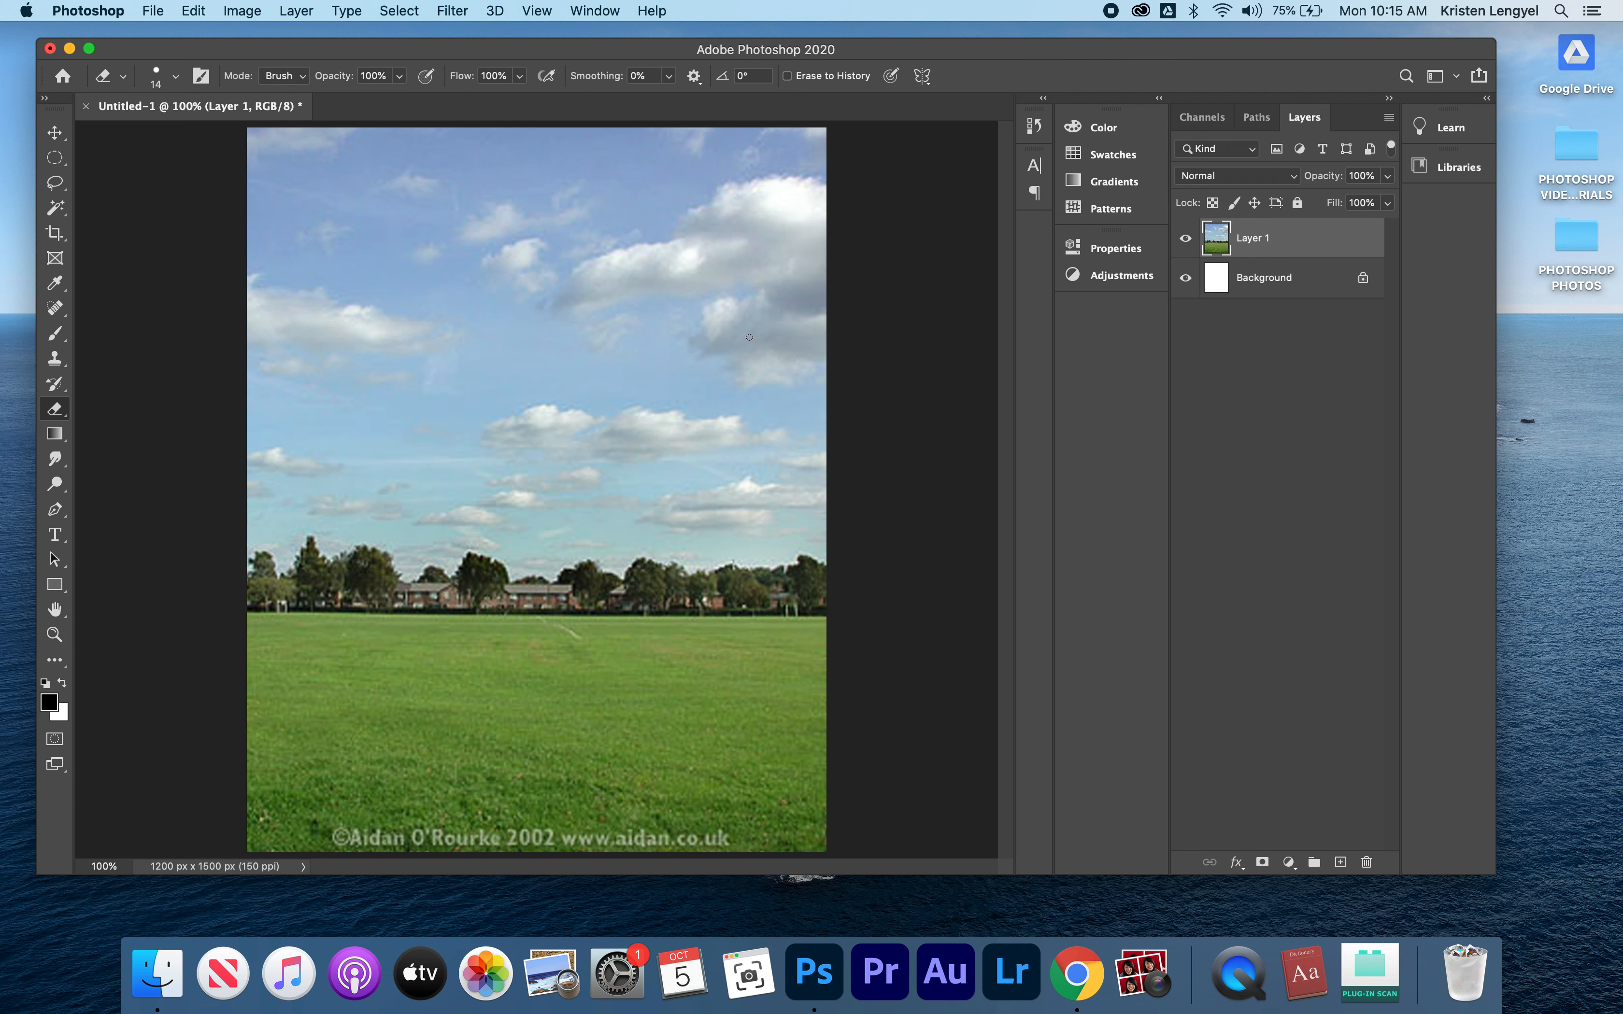
pyautogui.press('super+v')
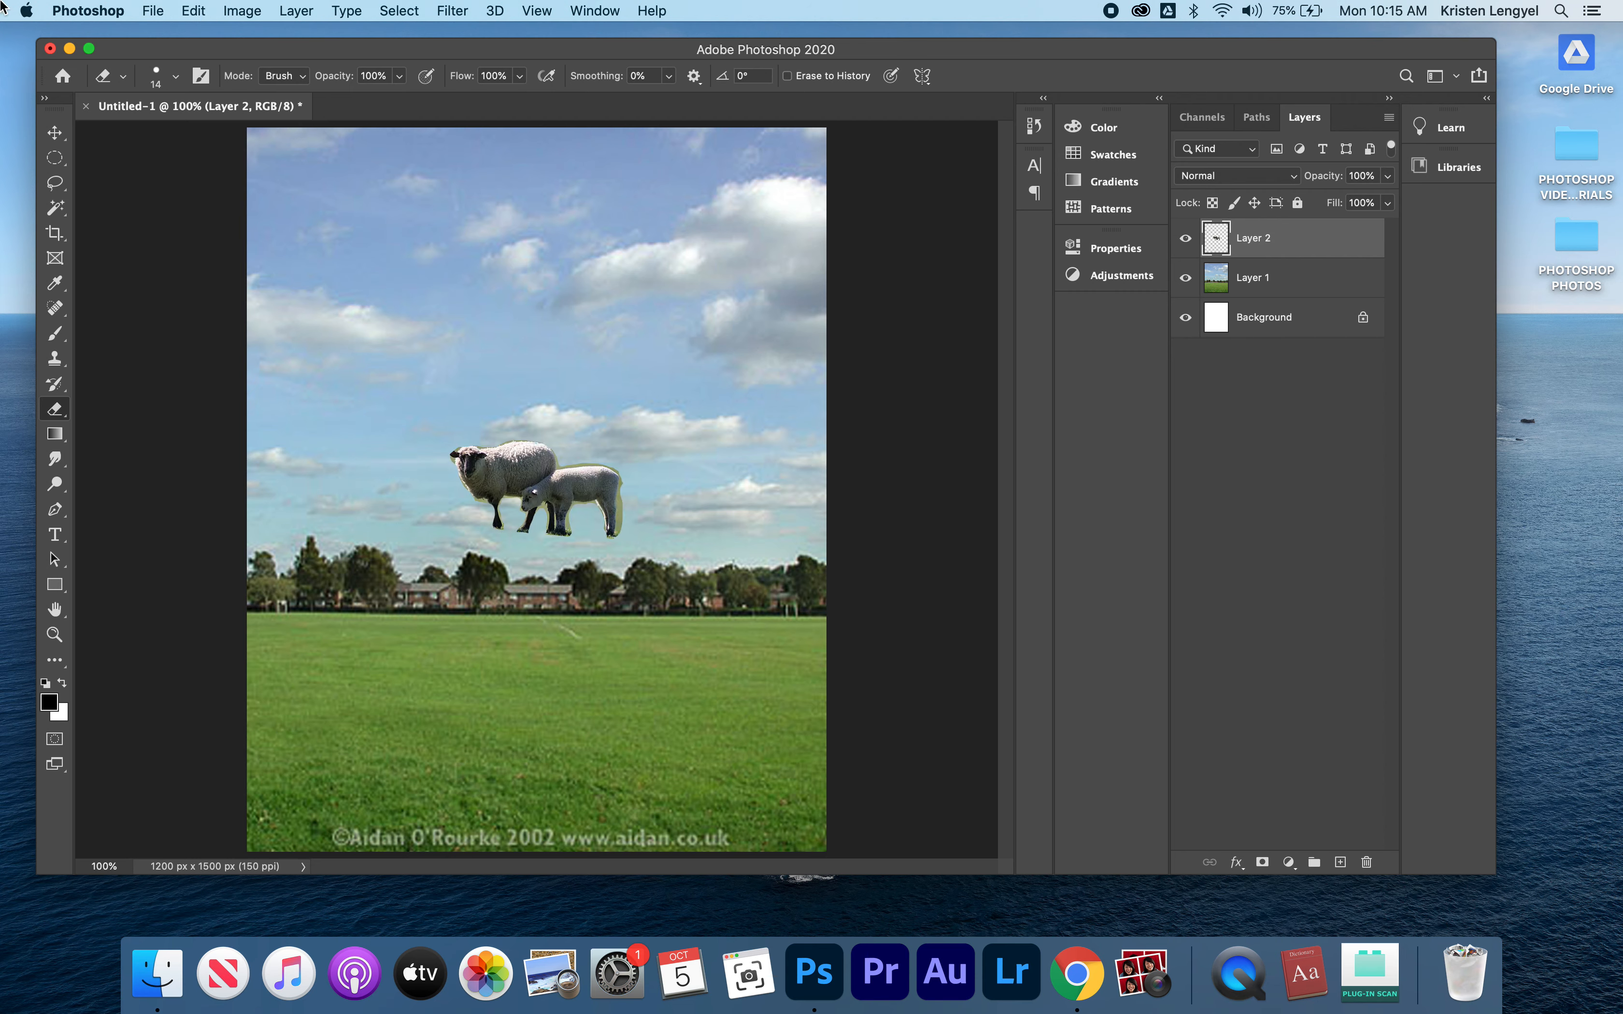
# Step: Move the pasted sheep down from the sky onto the left part of the grass
pyautogui.click(55, 132)
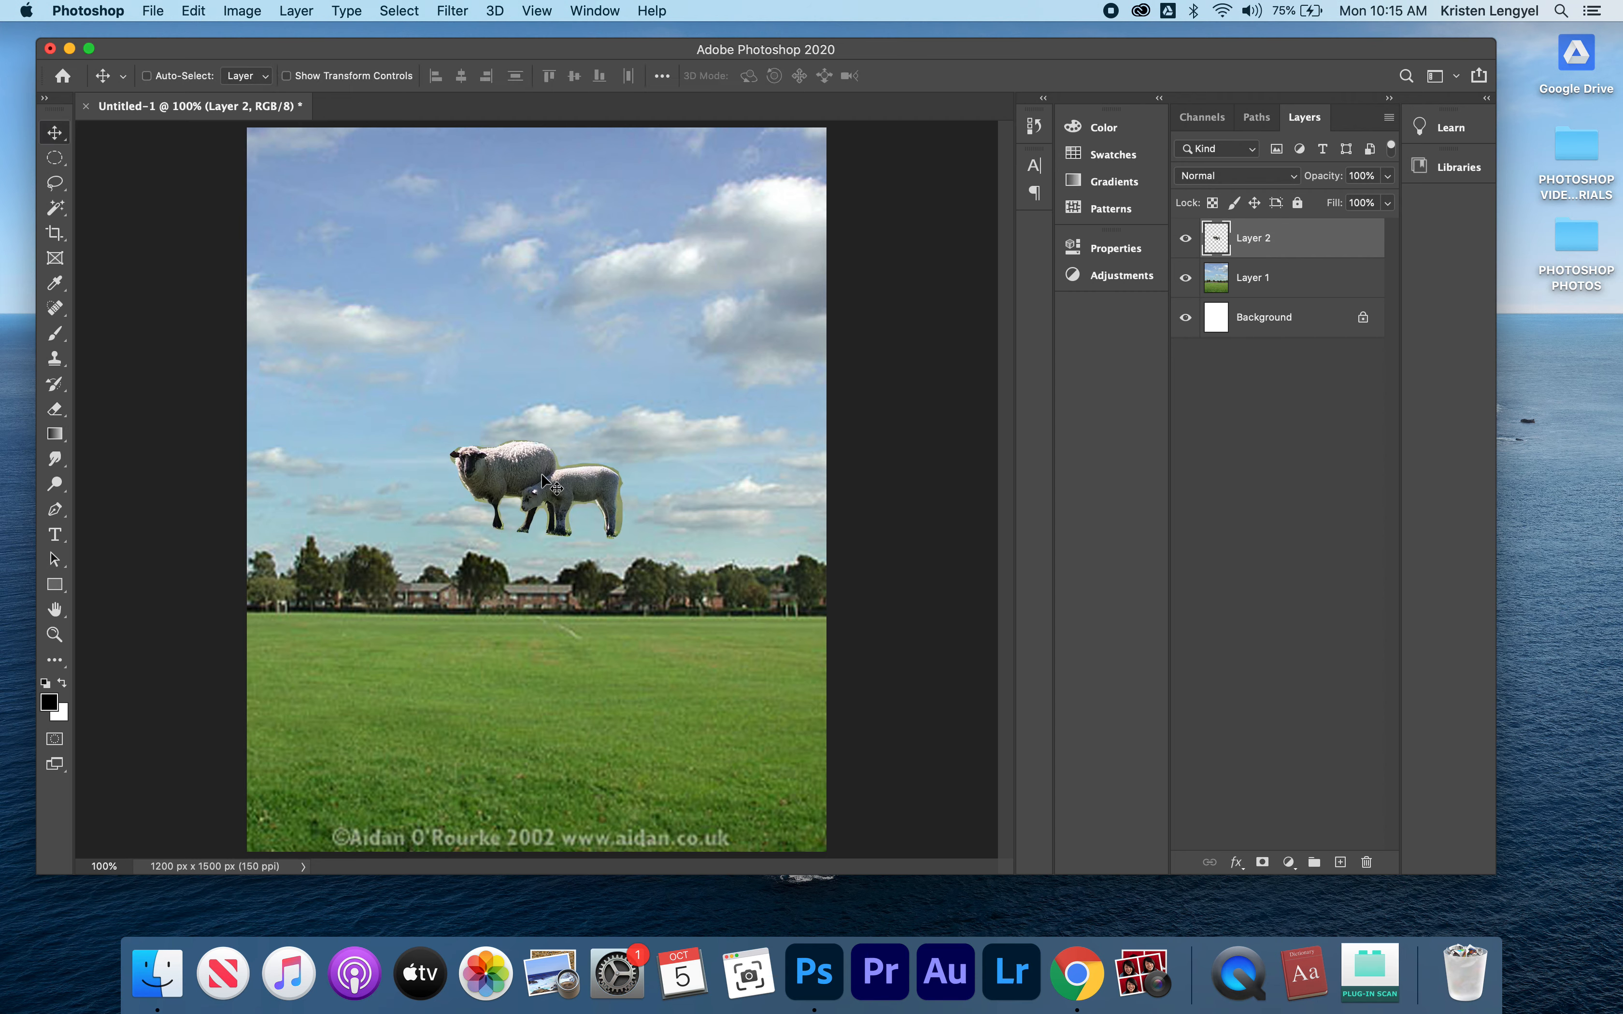
pyautogui.moveTo(542, 477); pyautogui.dragTo(398, 681)
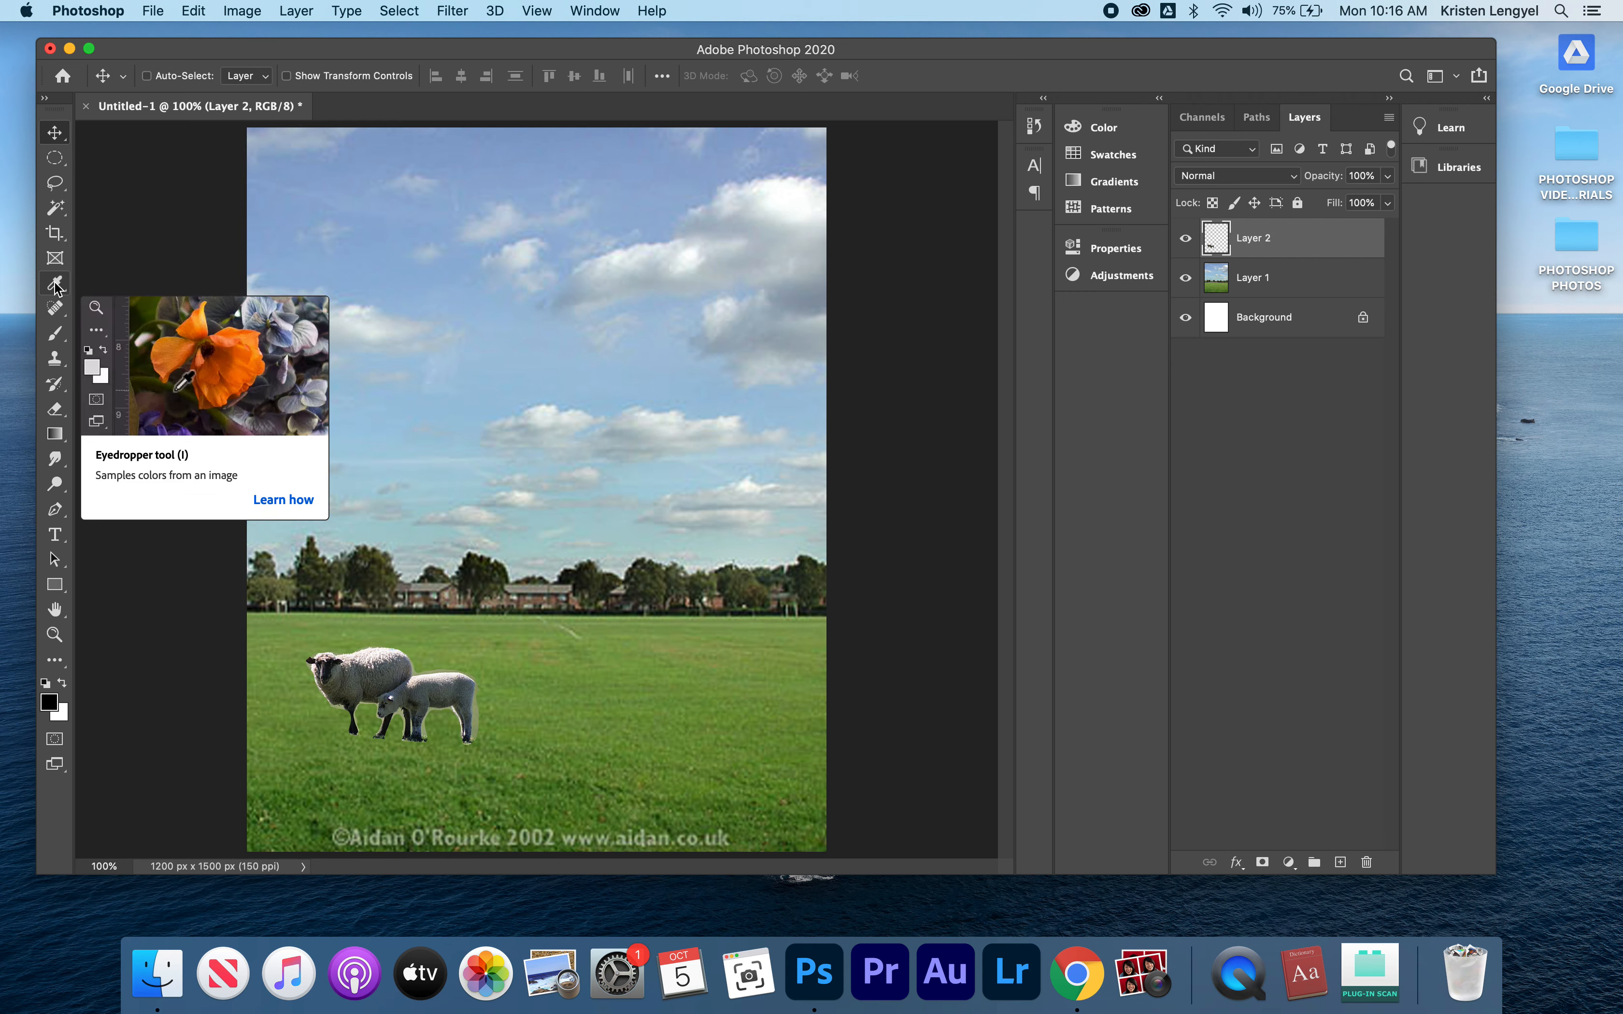
# Step: Set up the Clone Stamp tool with 100% brush hardness and a 60 px brush size
pyautogui.click(57, 361)
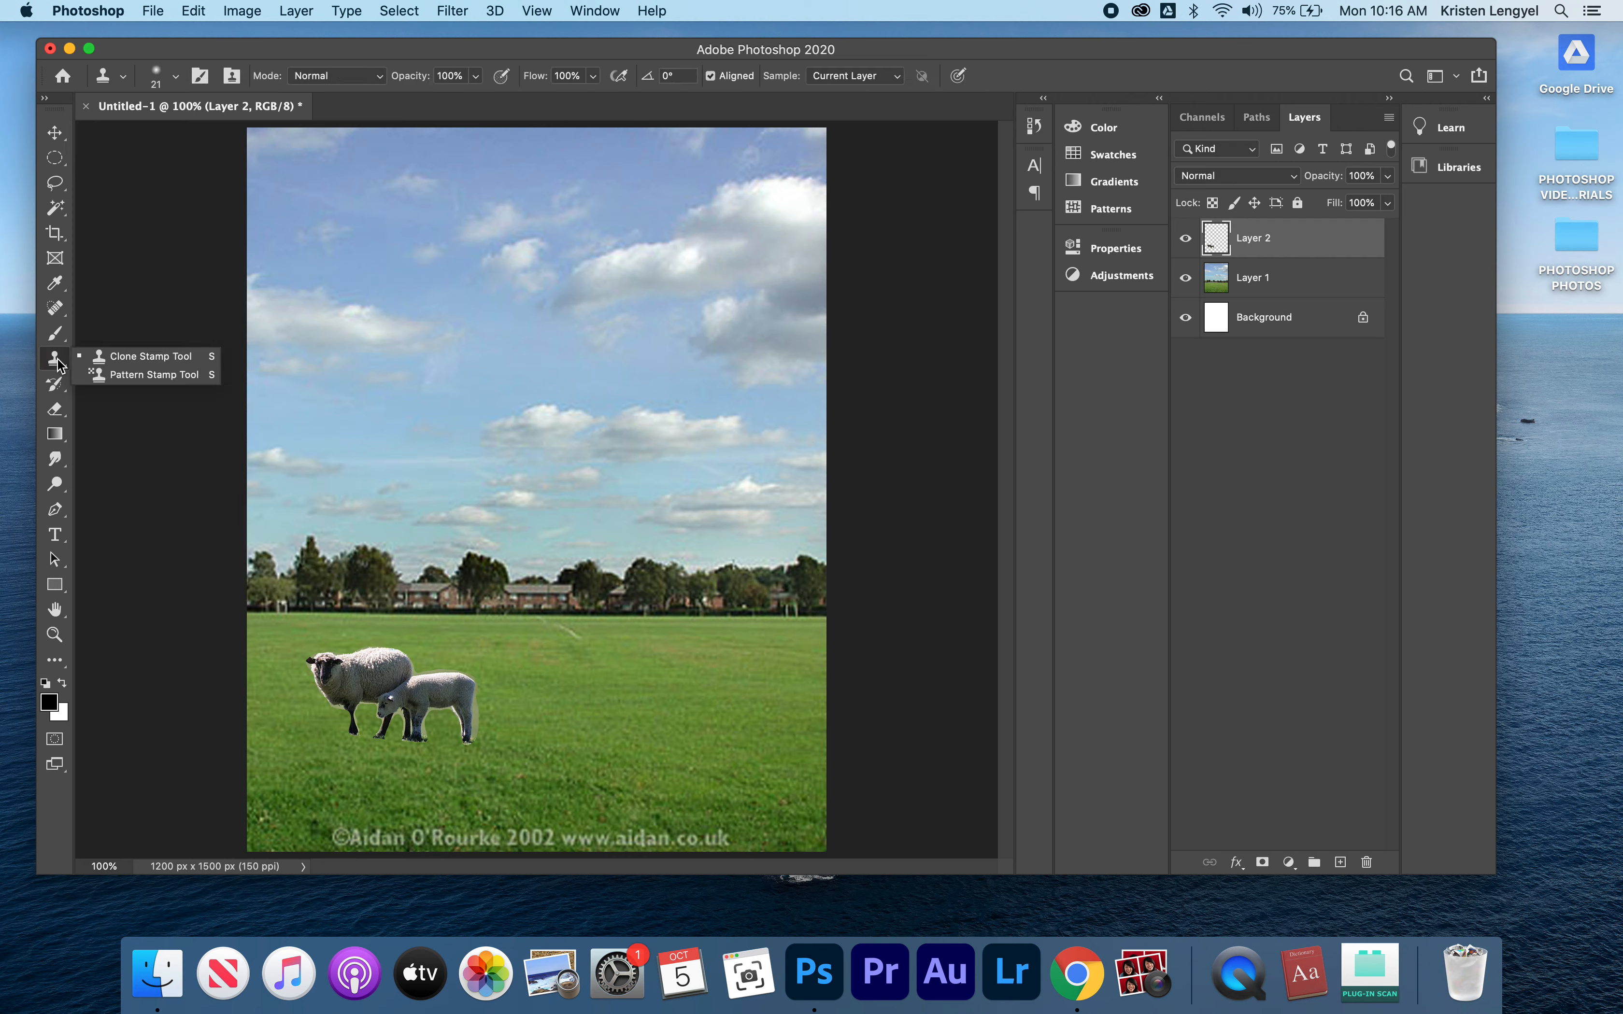
pyautogui.click(153, 356)
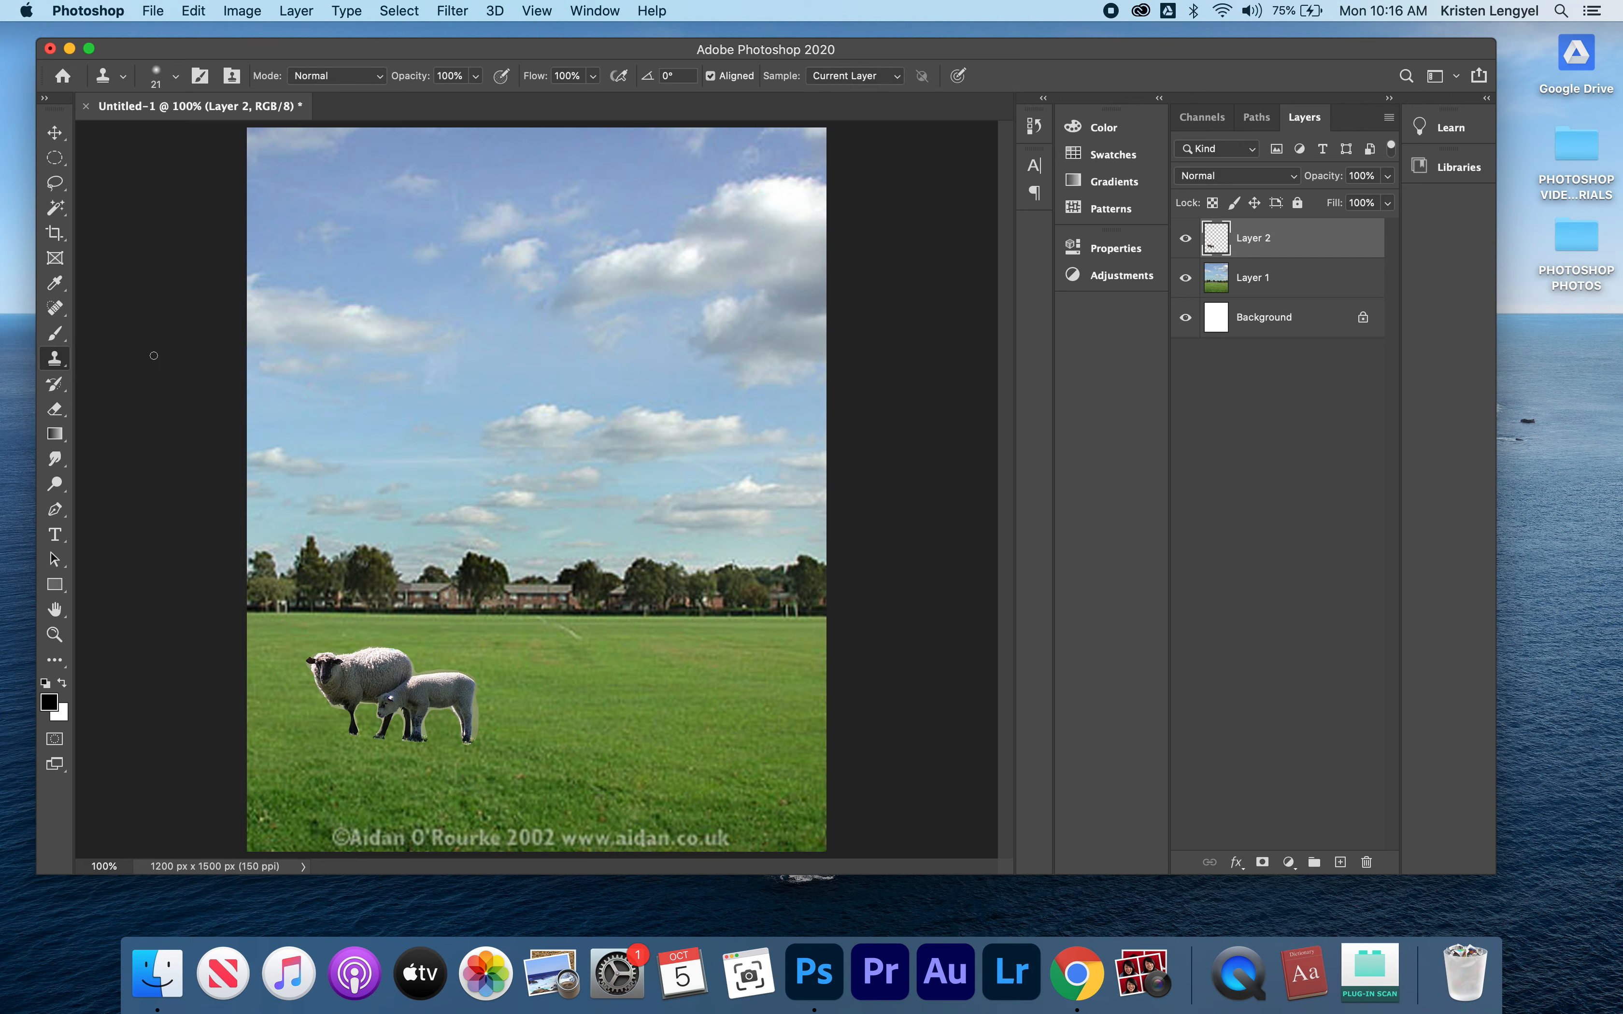
pyautogui.click(176, 78)
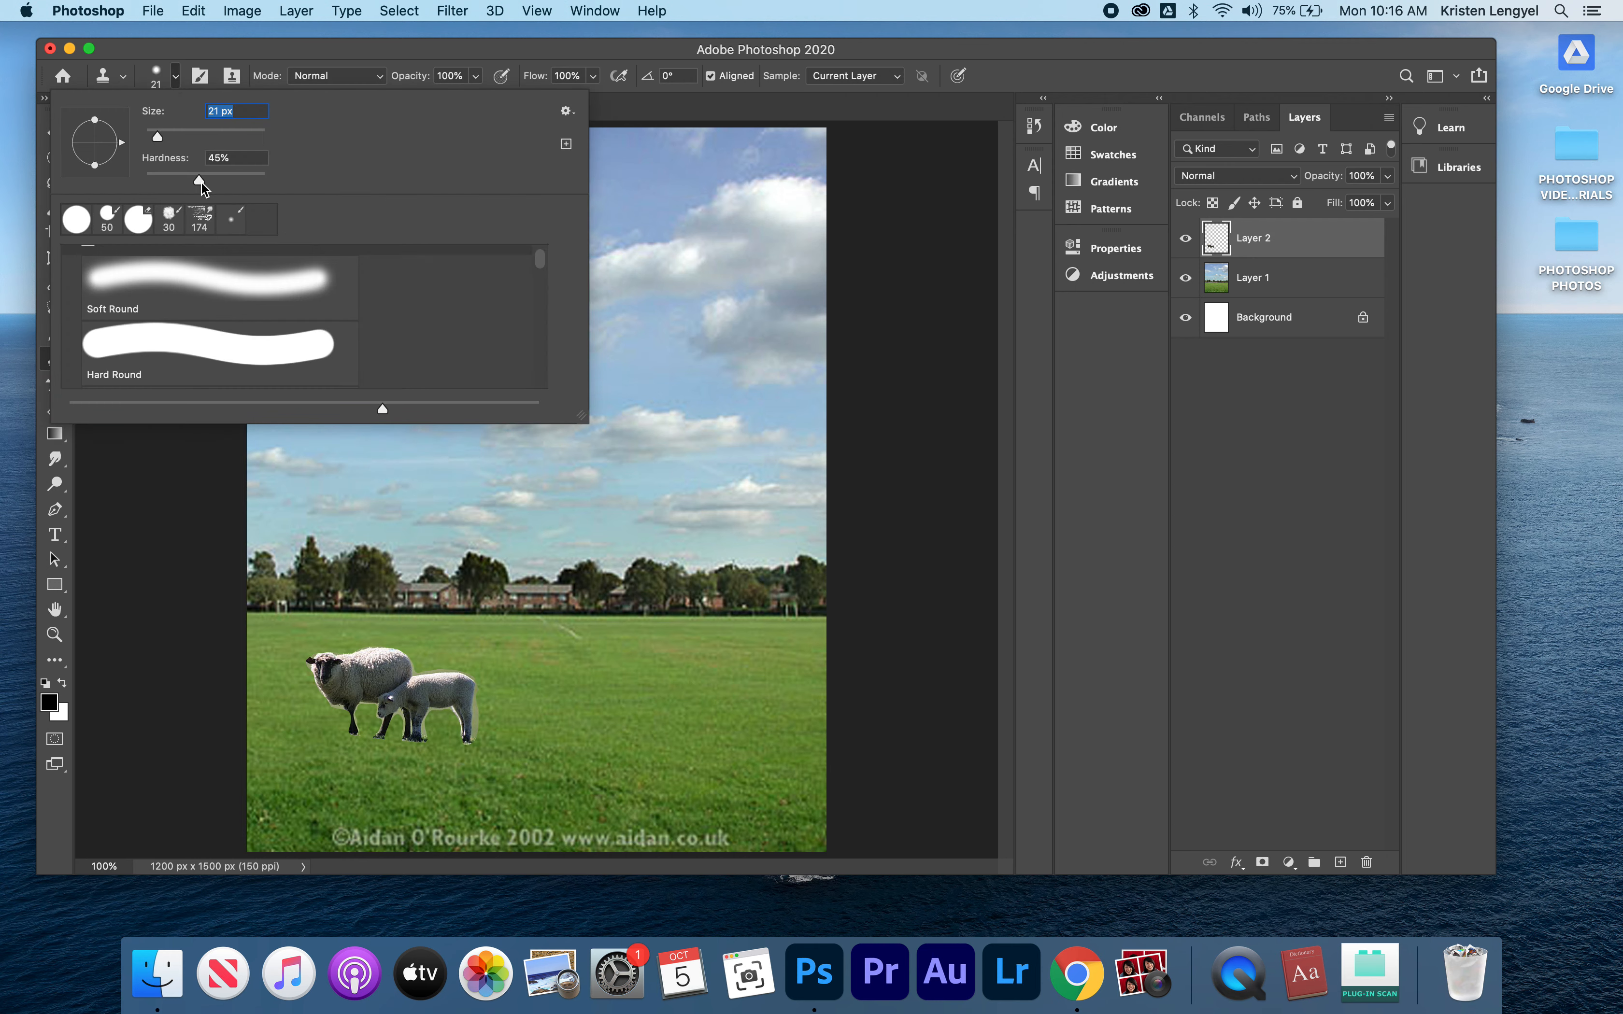
pyautogui.press('Tab')
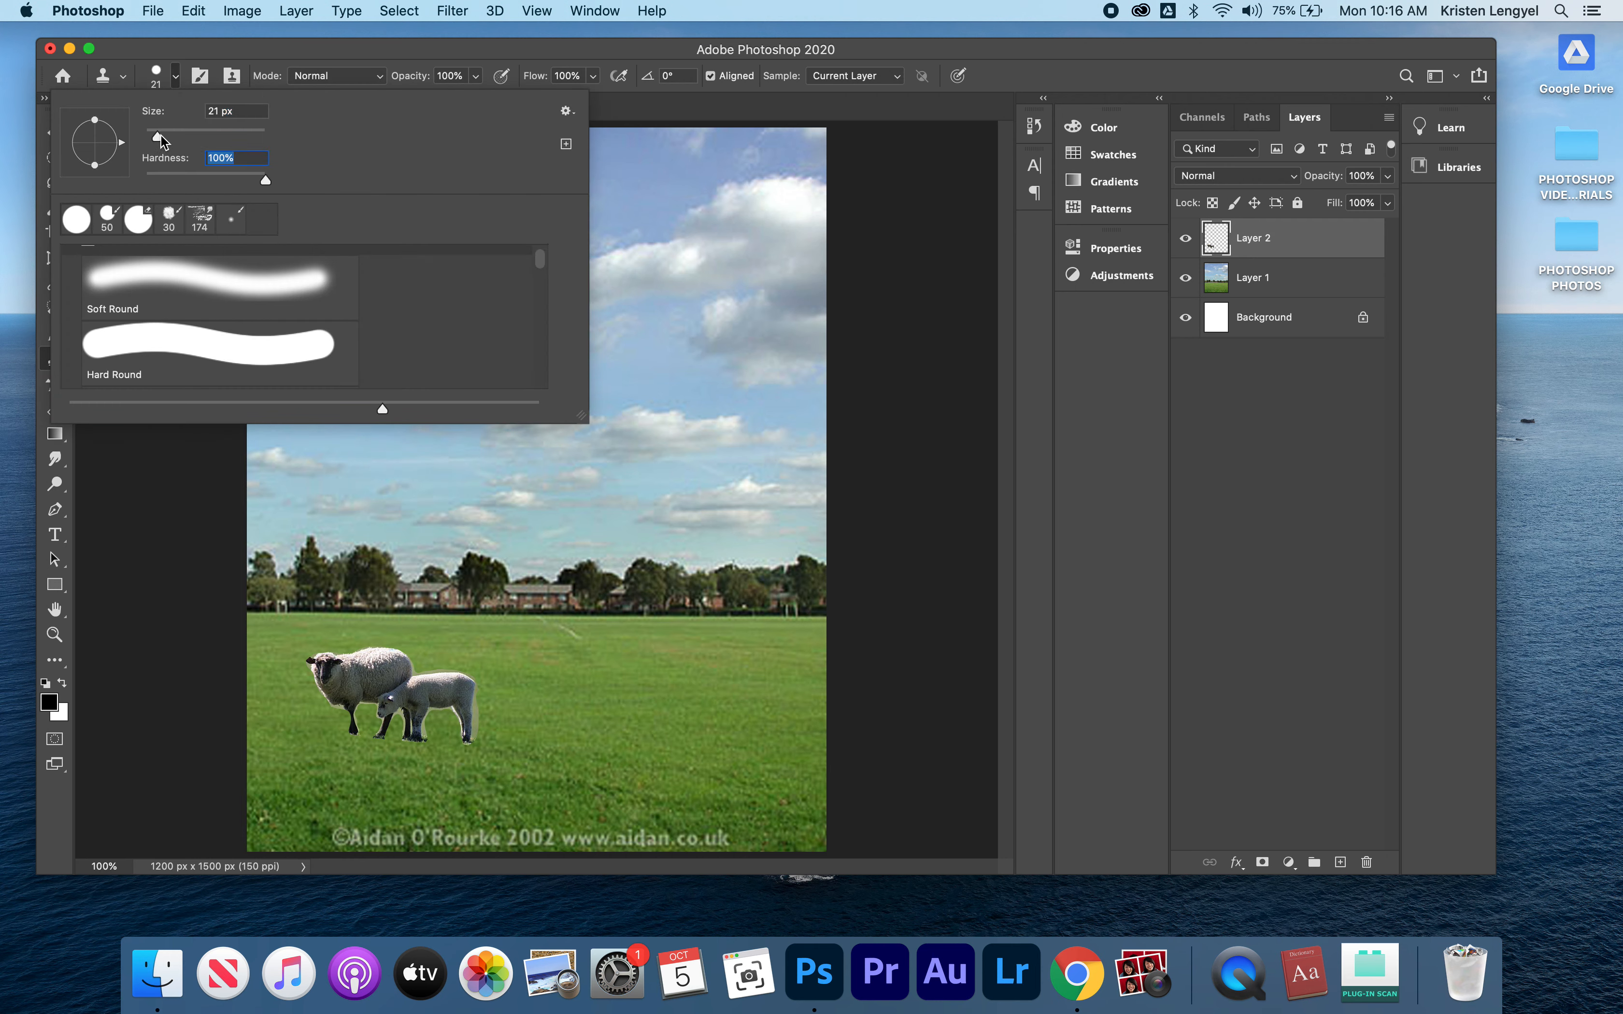
pyautogui.moveTo(160, 135); pyautogui.dragTo(166, 136)
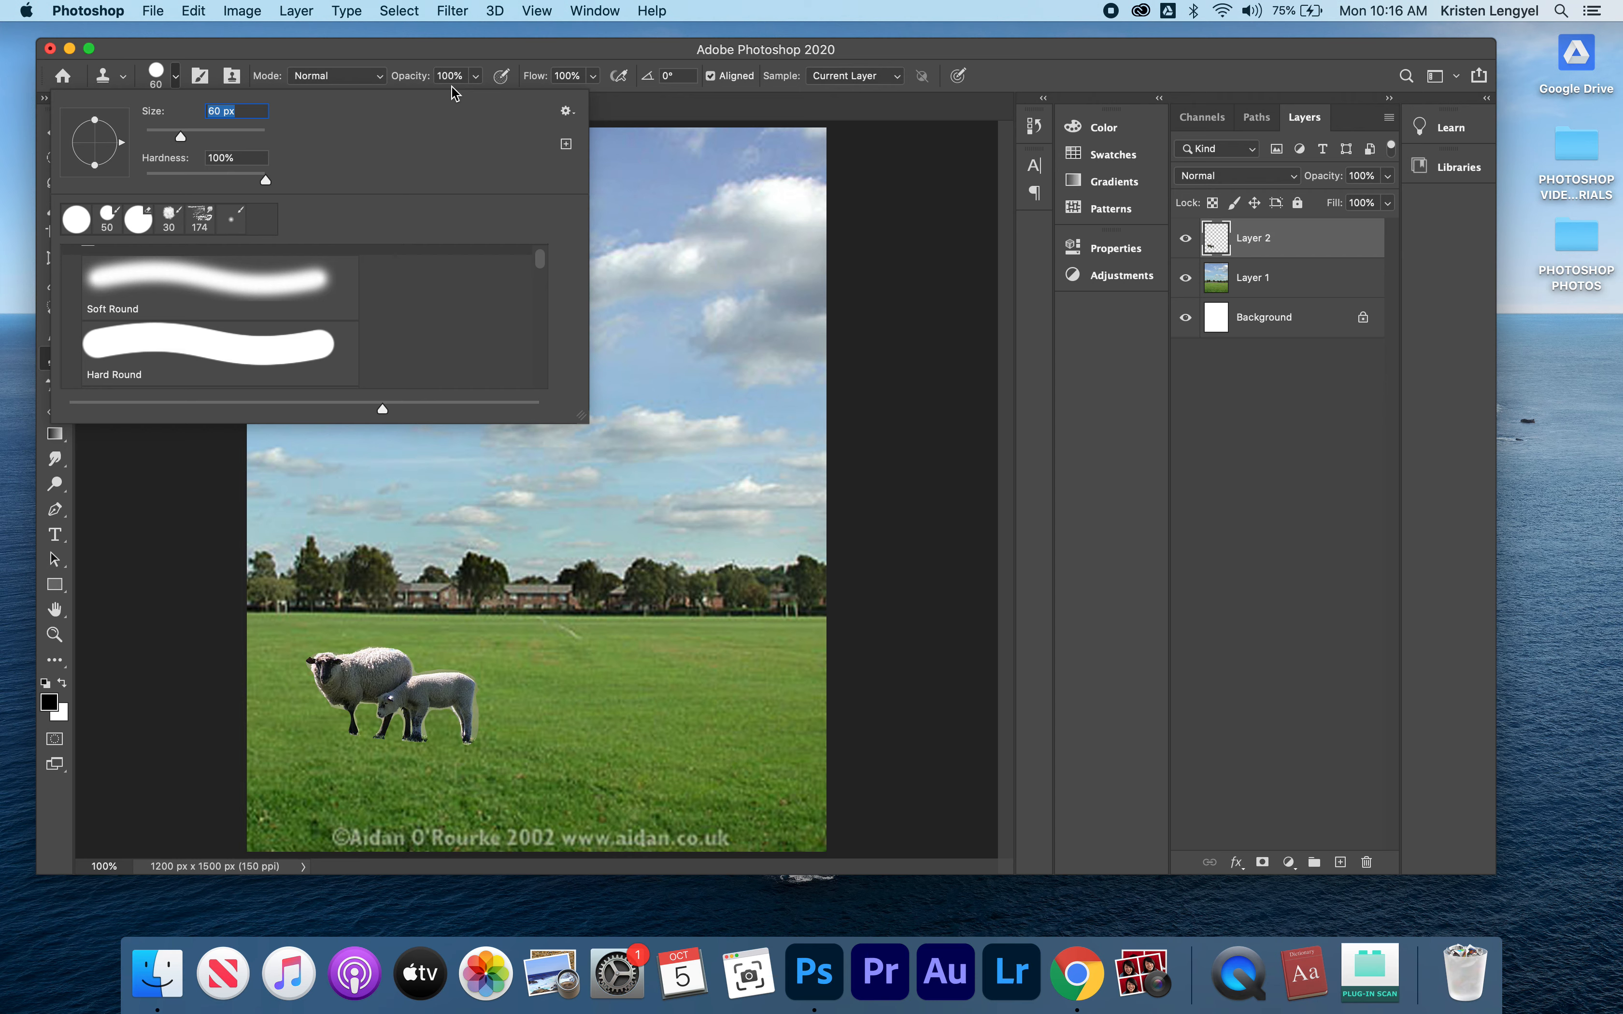
# Step: Clone the sheep and lamb on Layer 2 onto the right part of the grass, including the legs
pyautogui.click(473, 676)
pyautogui.click(957, 333)
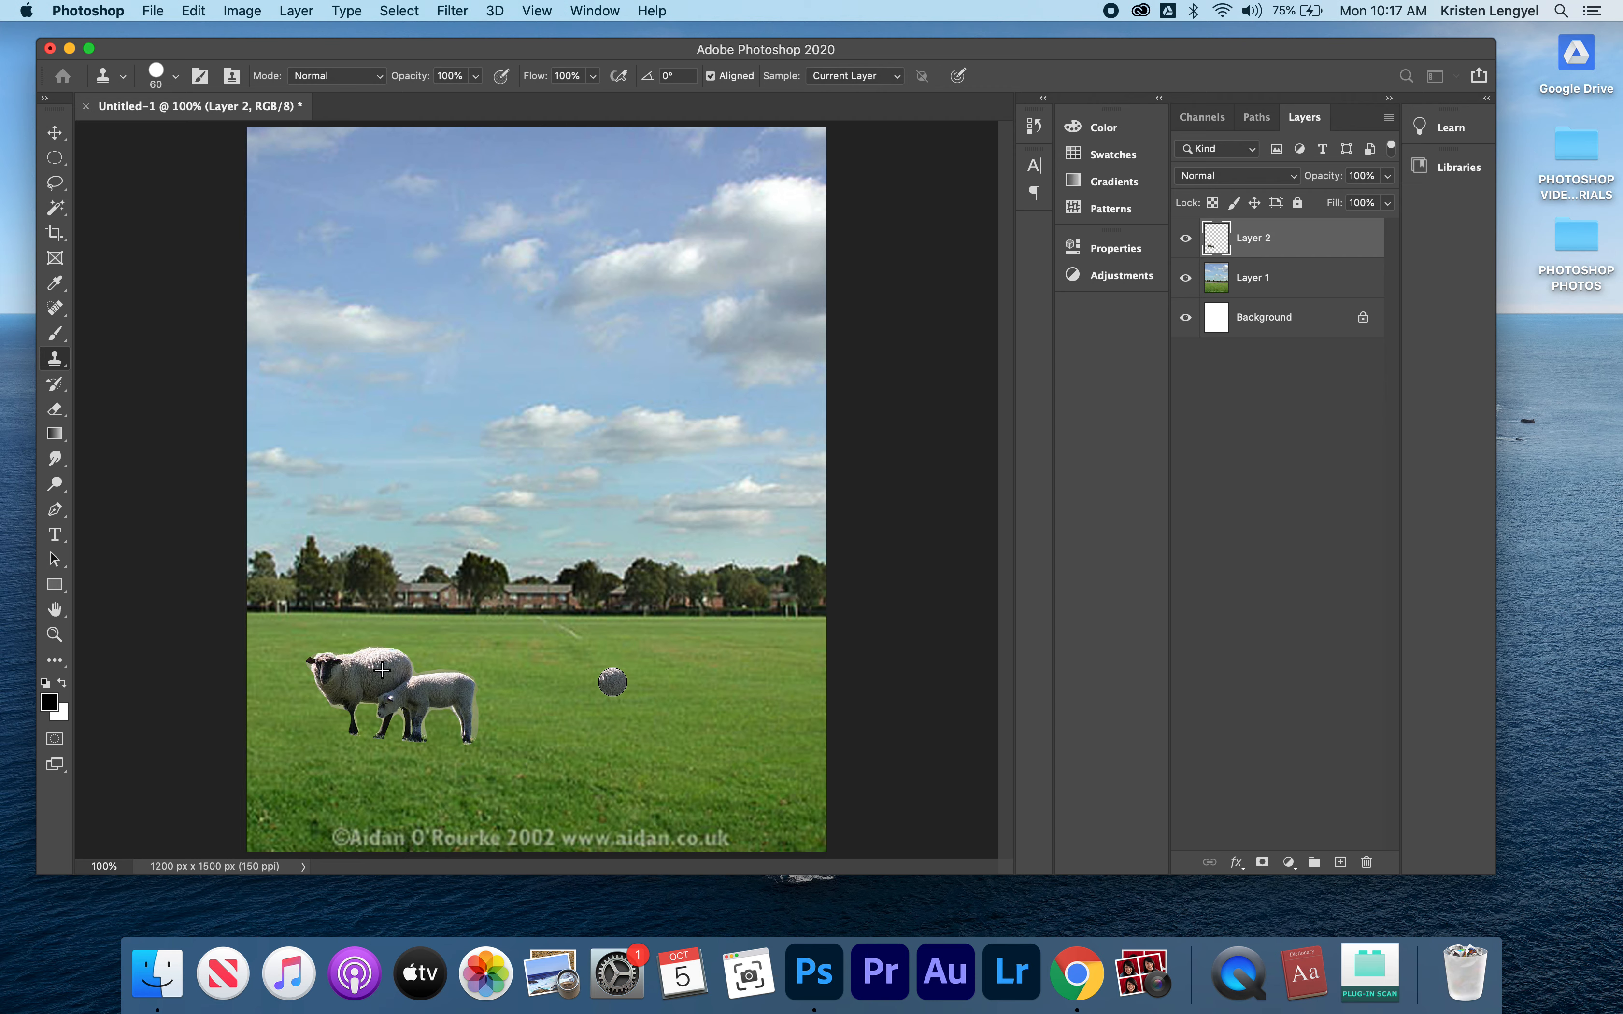
pyautogui.moveTo(613, 682)
pyautogui.mouseDown()
pyautogui.moveTo(589, 694)
pyautogui.moveTo(613, 703)
pyautogui.moveTo(627, 679)
pyautogui.moveTo(584, 691)
pyautogui.moveTo(570, 671)
pyautogui.moveTo(547, 688)
pyautogui.moveTo(574, 679)
pyautogui.moveTo(547, 671)
pyautogui.mouseUp()
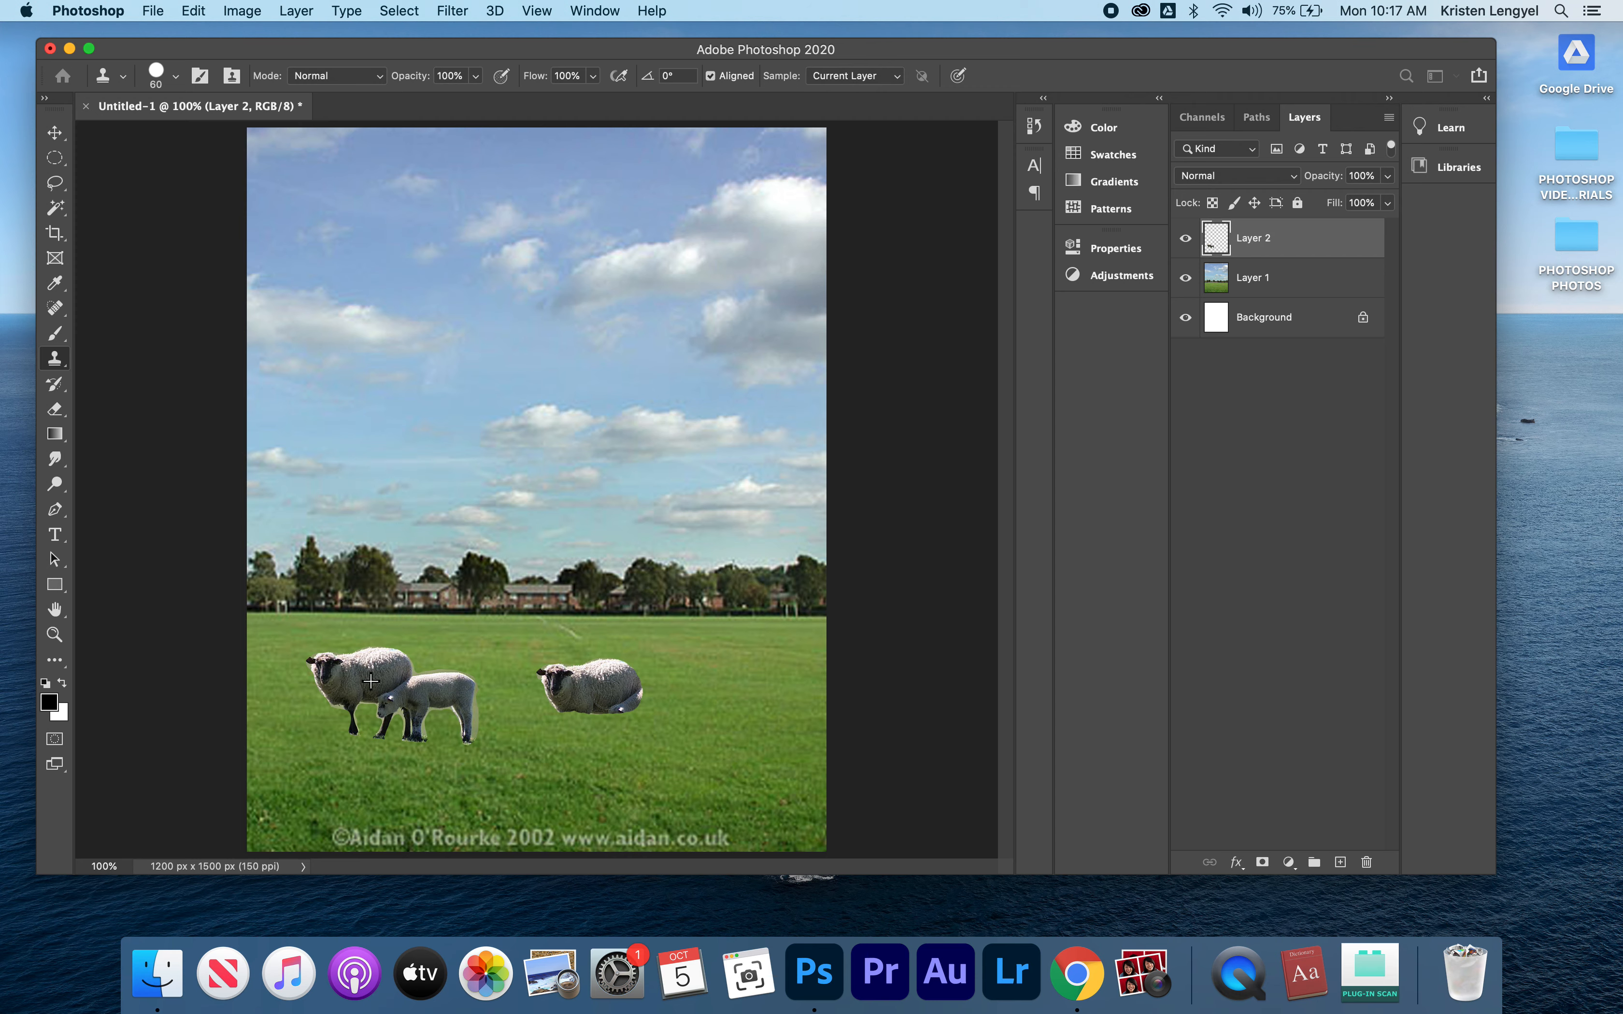
pyautogui.moveTo(607, 696)
pyautogui.mouseDown()
pyautogui.moveTo(672, 703)
pyautogui.moveTo(684, 743)
pyautogui.moveTo(656, 714)
pyautogui.moveTo(621, 714)
pyautogui.moveTo(607, 759)
pyautogui.moveTo(625, 734)
pyautogui.moveTo(646, 735)
pyautogui.moveTo(648, 760)
pyautogui.moveTo(648, 732)
pyautogui.moveTo(688, 692)
pyautogui.moveTo(713, 764)
pyautogui.mouseUp()
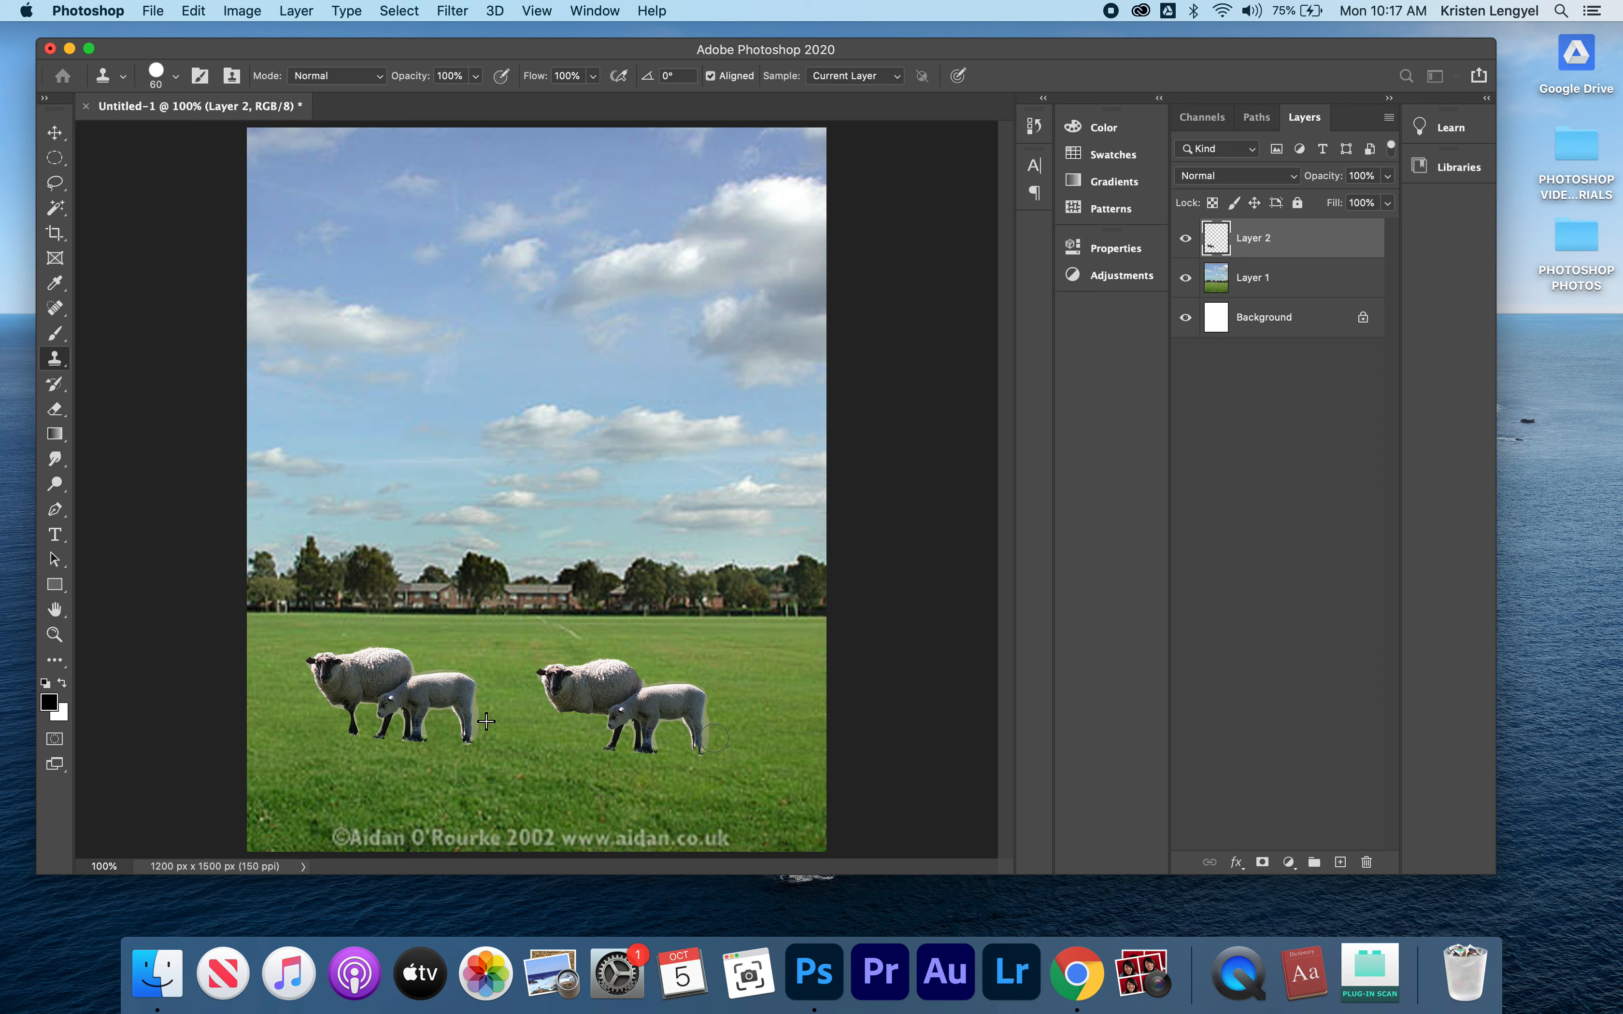
pyautogui.moveTo(609, 699)
pyautogui.mouseDown()
pyautogui.moveTo(635, 752)
pyautogui.moveTo(676, 696)
pyautogui.moveTo(715, 730)
pyautogui.mouseUp()
pyautogui.moveTo(574, 701)
pyautogui.mouseDown()
pyautogui.moveTo(570, 762)
pyautogui.moveTo(566, 701)
pyautogui.mouseUp()
# Step: Clone the sheep pair into the upper-right sky and once more at the right edge of the grass
pyautogui.keyDown('alt'); pyautogui.click(366, 674); pyautogui.keyUp('alt')
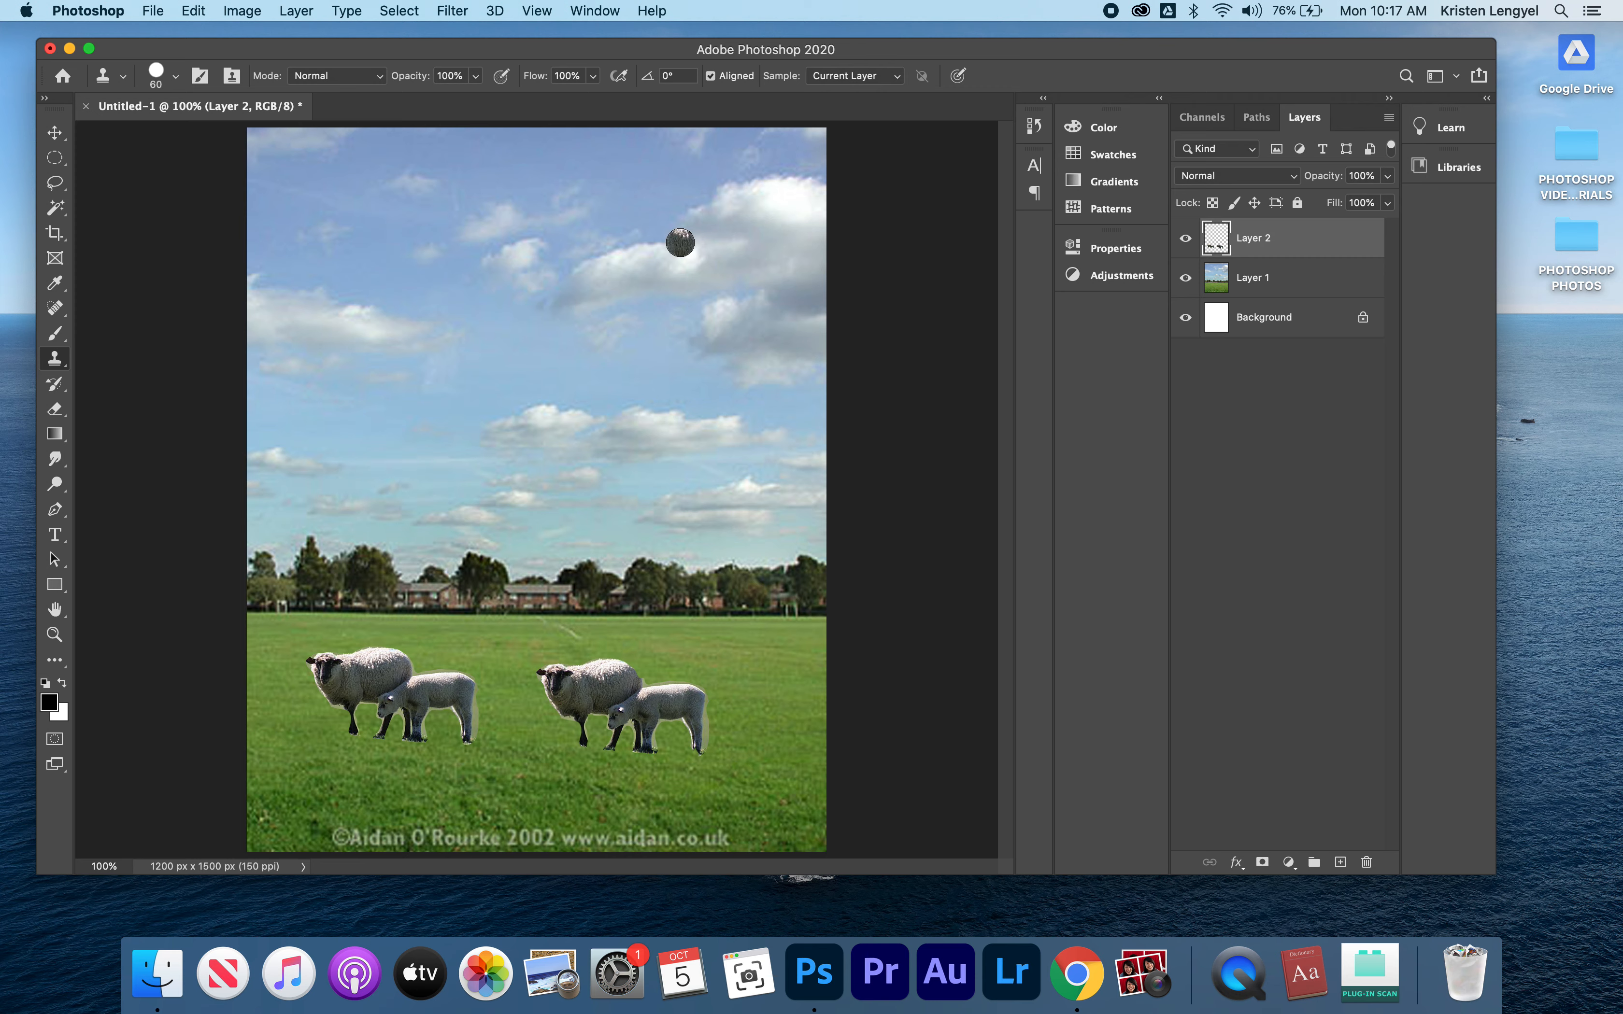
pyautogui.moveTo(680, 245)
pyautogui.mouseDown()
pyautogui.moveTo(620, 231)
pyautogui.moveTo(679, 330)
pyautogui.moveTo(666, 258)
pyautogui.moveTo(686, 254)
pyautogui.moveTo(693, 285)
pyautogui.moveTo(671, 317)
pyautogui.moveTo(709, 235)
pyautogui.moveTo(801, 262)
pyautogui.moveTo(739, 245)
pyautogui.moveTo(768, 243)
pyautogui.moveTo(787, 268)
pyautogui.moveTo(786, 315)
pyautogui.moveTo(733, 259)
pyautogui.moveTo(690, 267)
pyautogui.moveTo(780, 301)
pyautogui.moveTo(784, 328)
pyautogui.moveTo(747, 267)
pyautogui.moveTo(716, 298)
pyautogui.moveTo(728, 330)
pyautogui.moveTo(730, 284)
pyautogui.moveTo(733, 341)
pyautogui.moveTo(711, 279)
pyautogui.moveTo(664, 278)
pyautogui.moveTo(667, 313)
pyautogui.mouseUp()
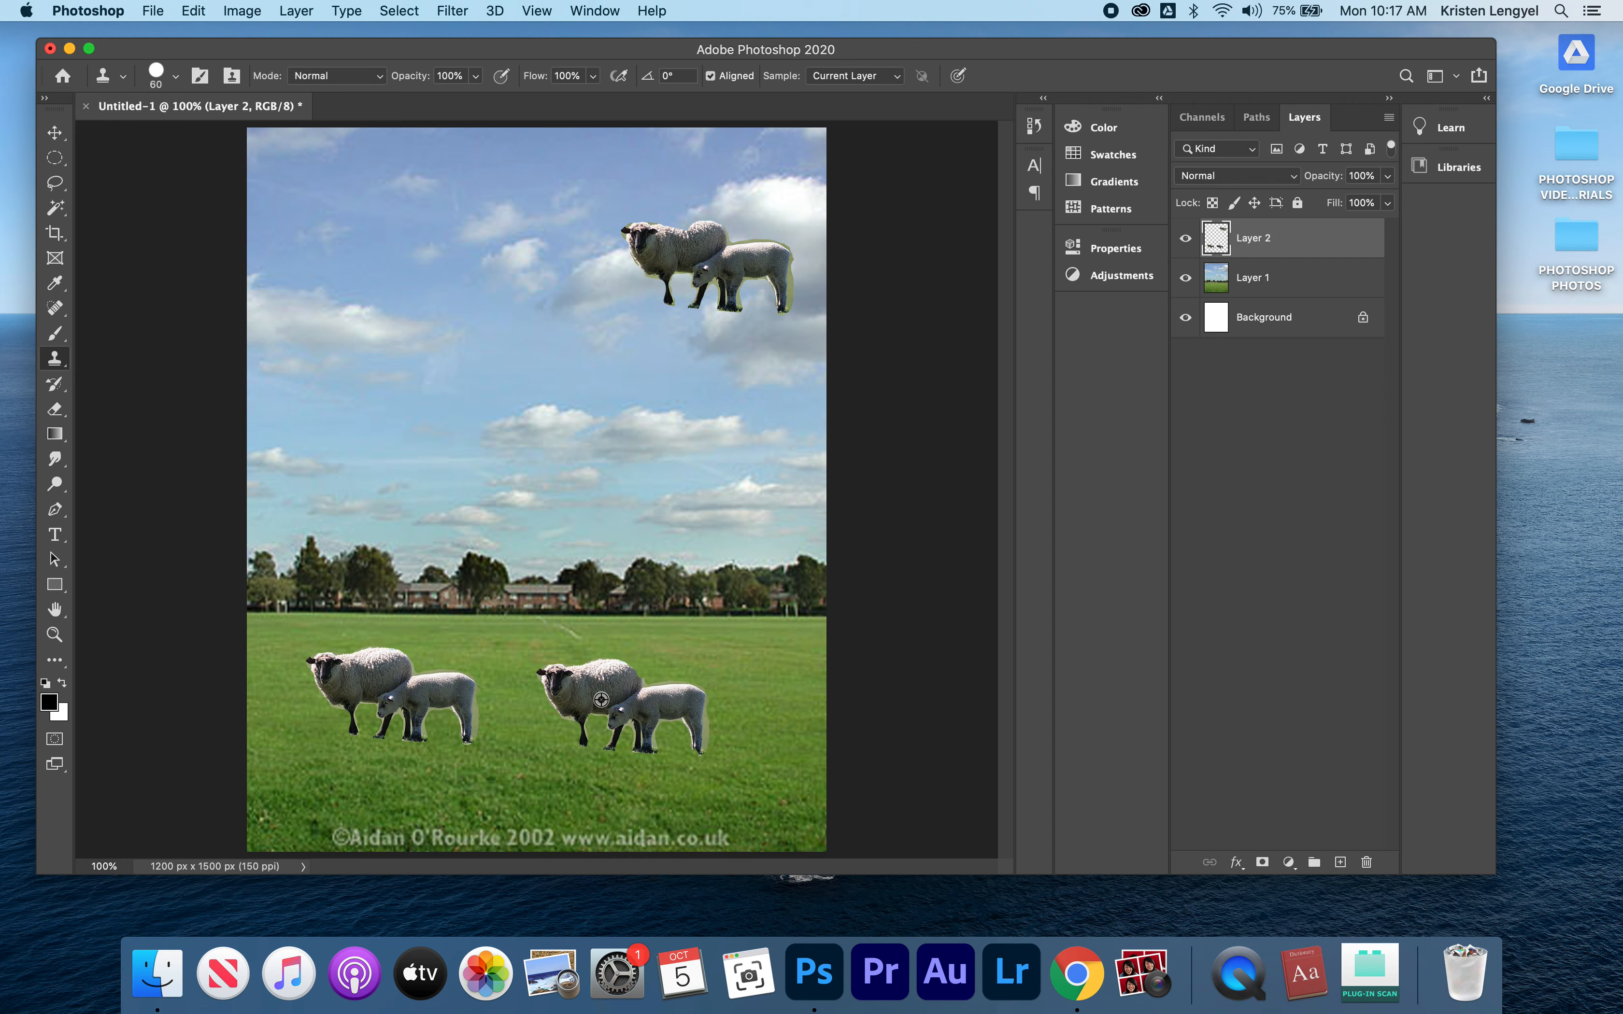
pyautogui.moveTo(720, 703)
pyautogui.mouseDown()
pyautogui.moveTo(775, 681)
pyautogui.moveTo(718, 674)
pyautogui.moveTo(713, 694)
pyautogui.moveTo(668, 671)
pyautogui.moveTo(703, 712)
pyautogui.moveTo(711, 759)
pyautogui.moveTo(736, 699)
pyautogui.moveTo(734, 747)
pyautogui.moveTo(759, 702)
pyautogui.moveTo(767, 753)
pyautogui.moveTo(783, 703)
pyautogui.moveTo(787, 770)
pyautogui.moveTo(793, 707)
pyautogui.moveTo(818, 738)
pyautogui.moveTo(826, 682)
pyautogui.moveTo(821, 744)
pyautogui.moveTo(814, 673)
pyautogui.moveTo(805, 731)
pyautogui.mouseUp()
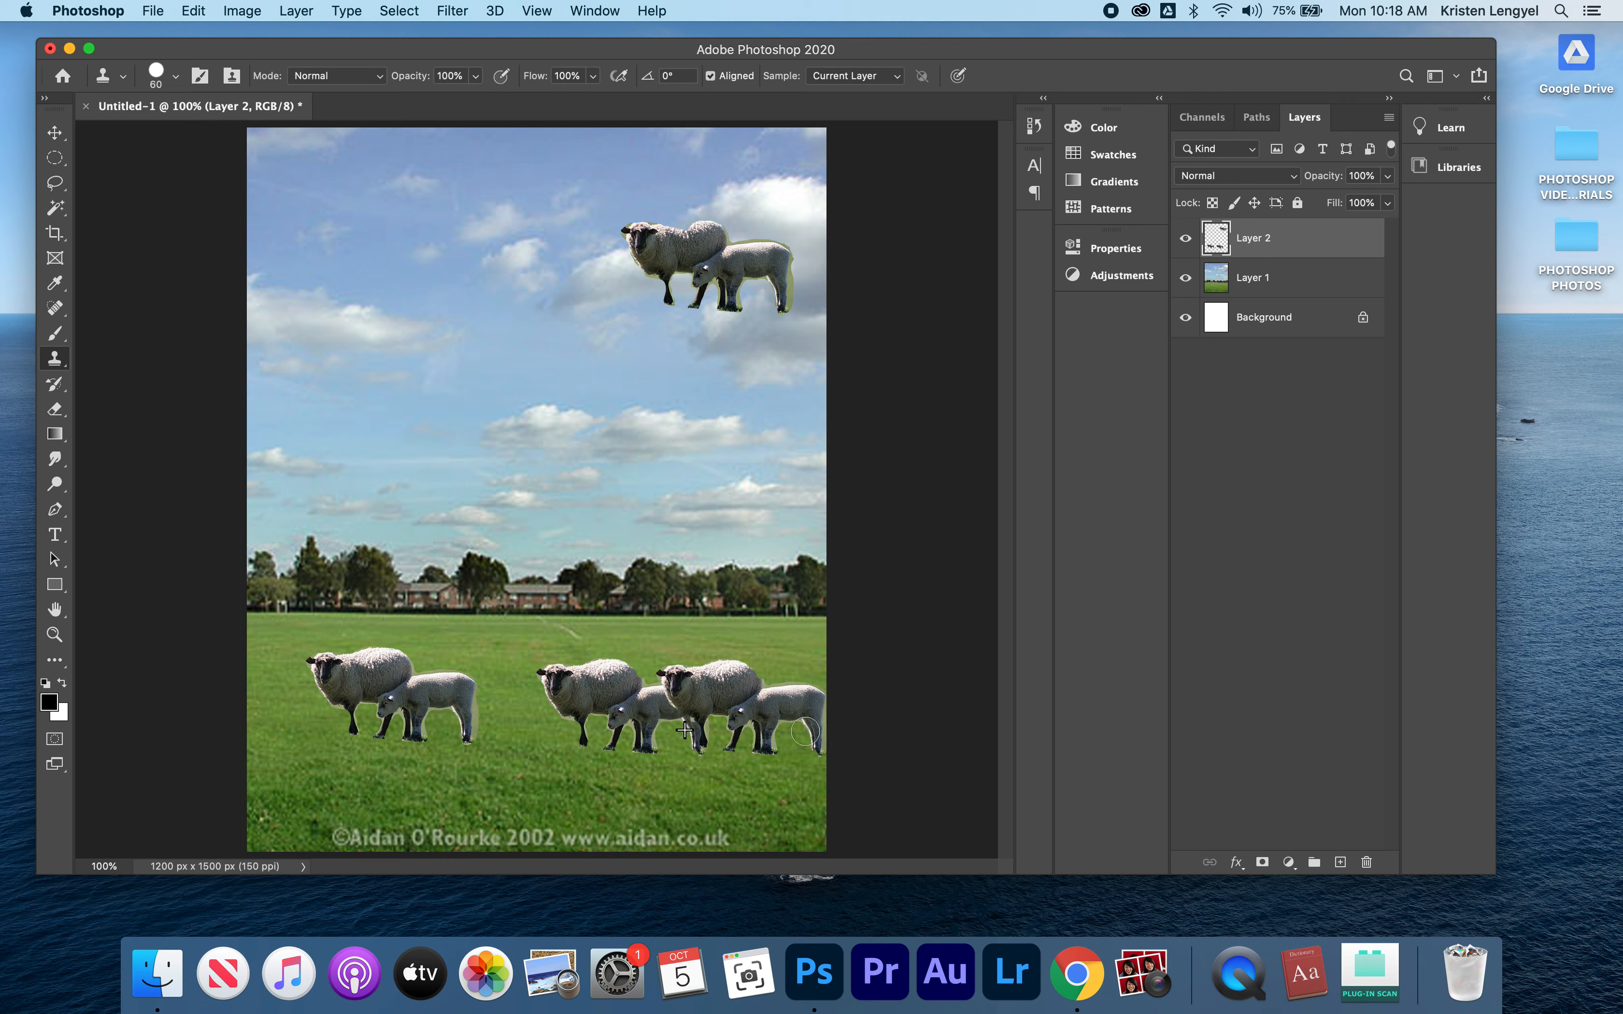
# Step: On Layer 1, clone the left trees along the horizon to the right edge and duplicate the cloud in the middle of the sky
pyautogui.click(1257, 276)
pyautogui.click(1184, 280)
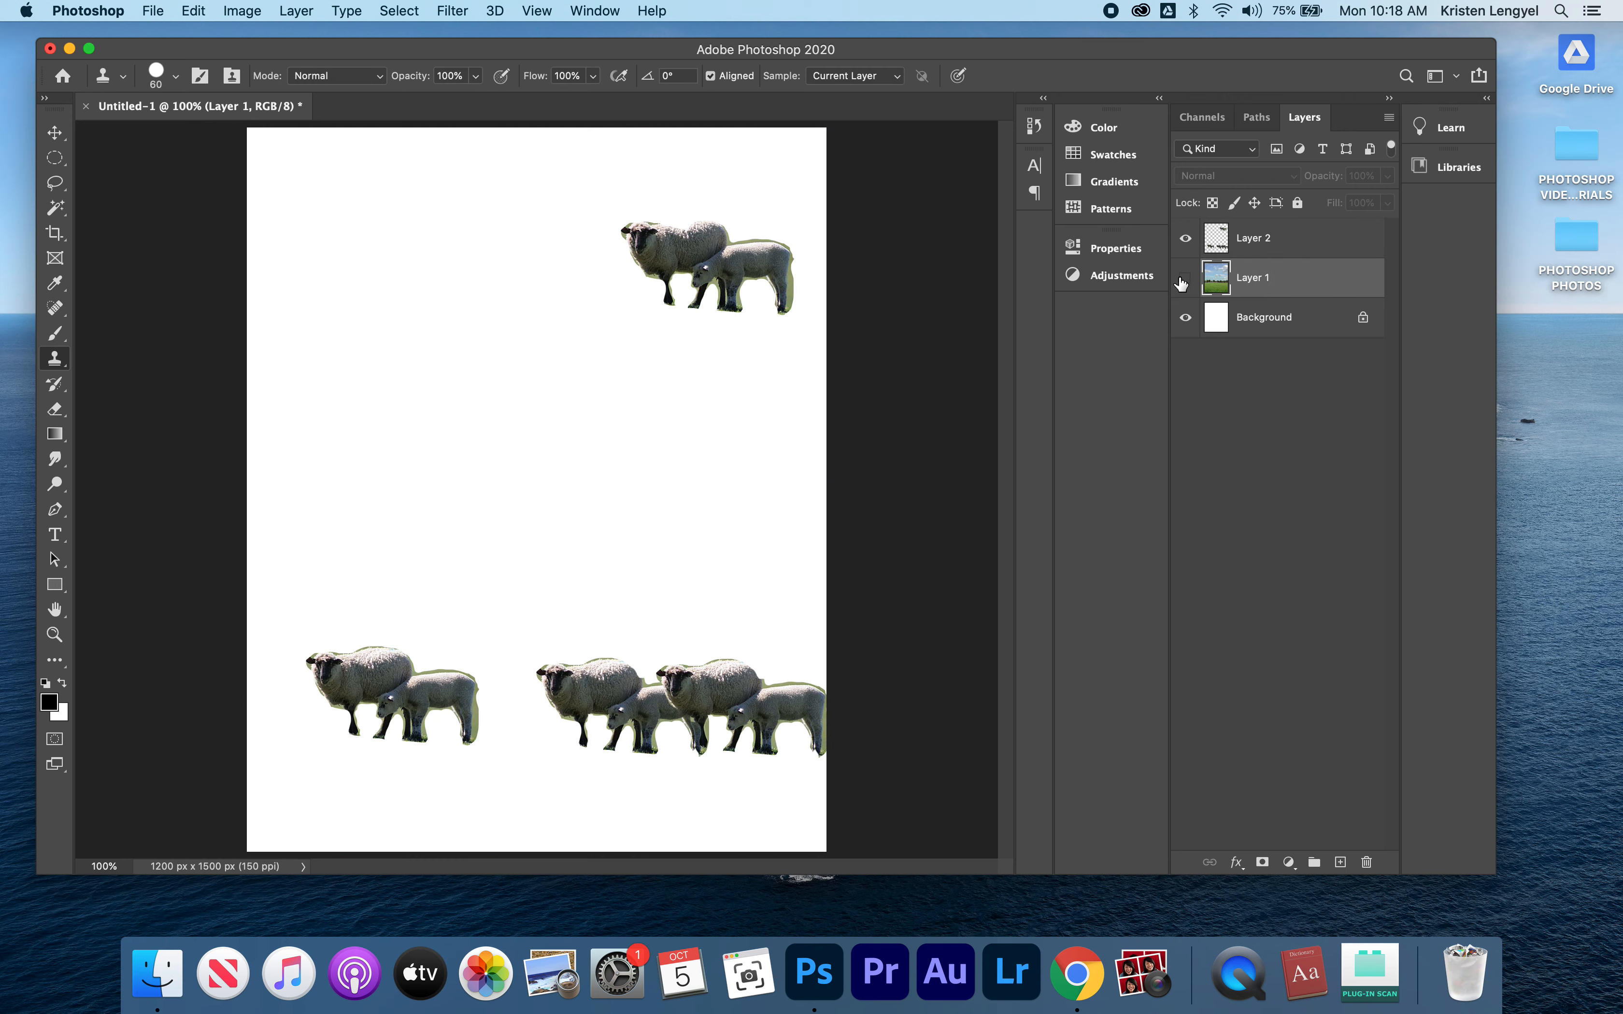
pyautogui.click(1185, 280)
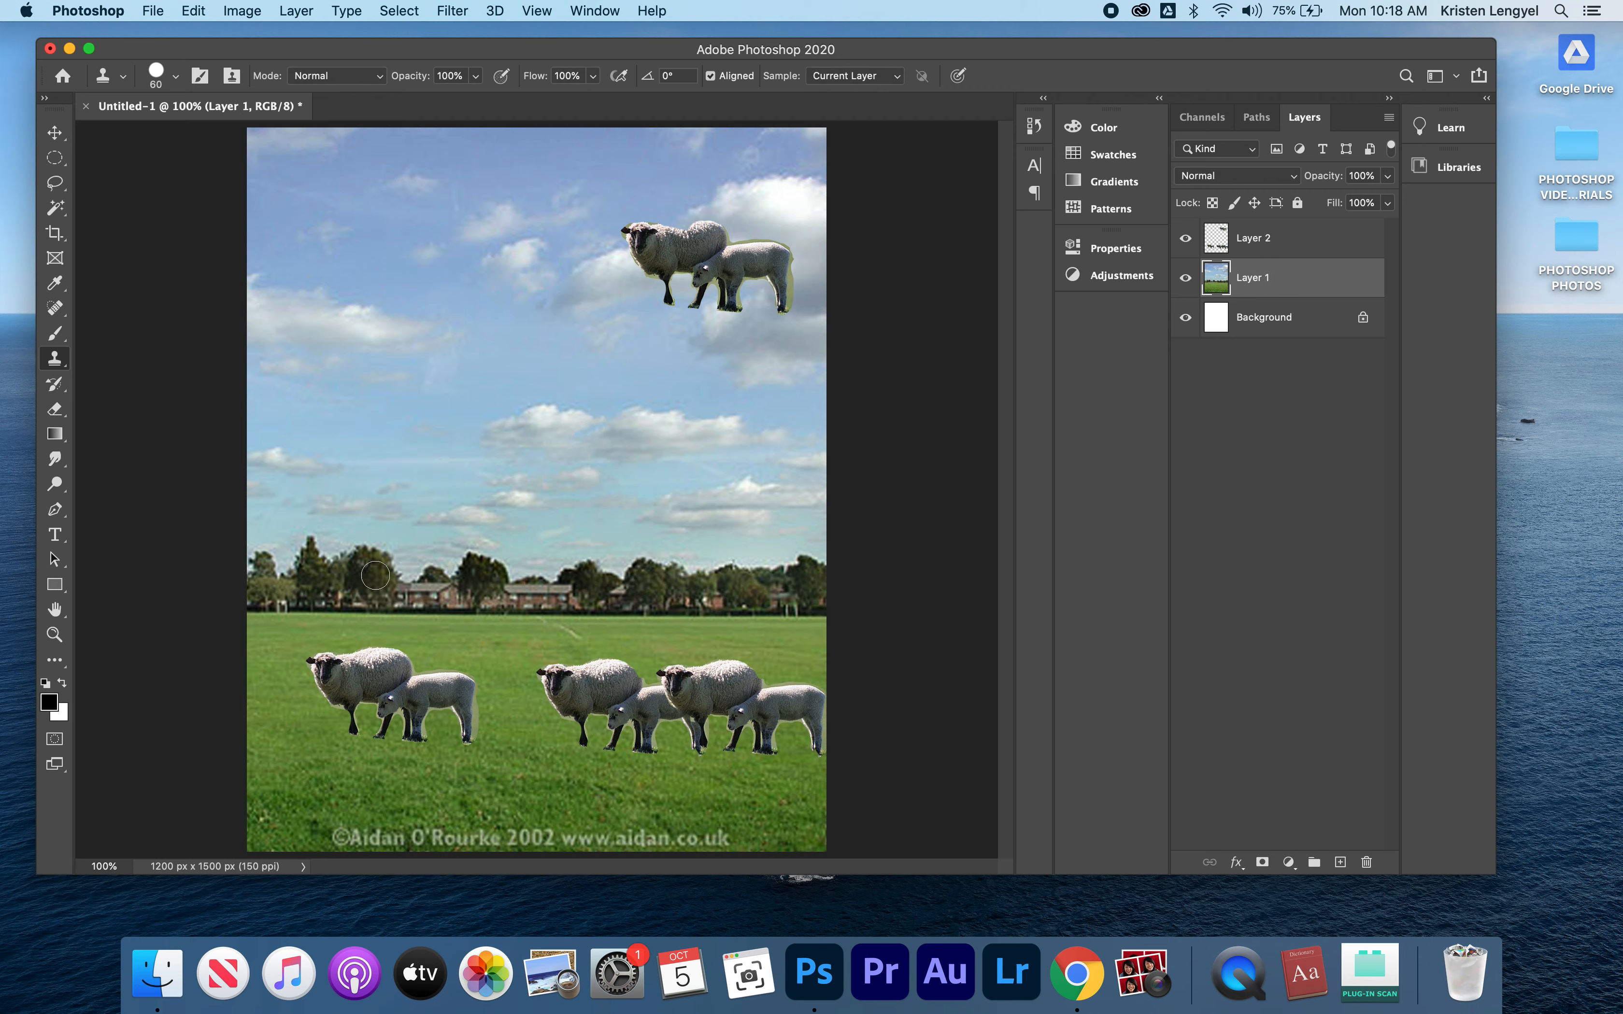
pyautogui.keyDown('alt'); pyautogui.click(374, 575); pyautogui.keyUp('alt')
pyautogui.moveTo(398, 564)
pyautogui.mouseDown()
pyautogui.moveTo(395, 577)
pyautogui.moveTo(436, 624)
pyautogui.moveTo(431, 598)
pyautogui.moveTo(447, 618)
pyautogui.moveTo(822, 619)
pyautogui.mouseUp()
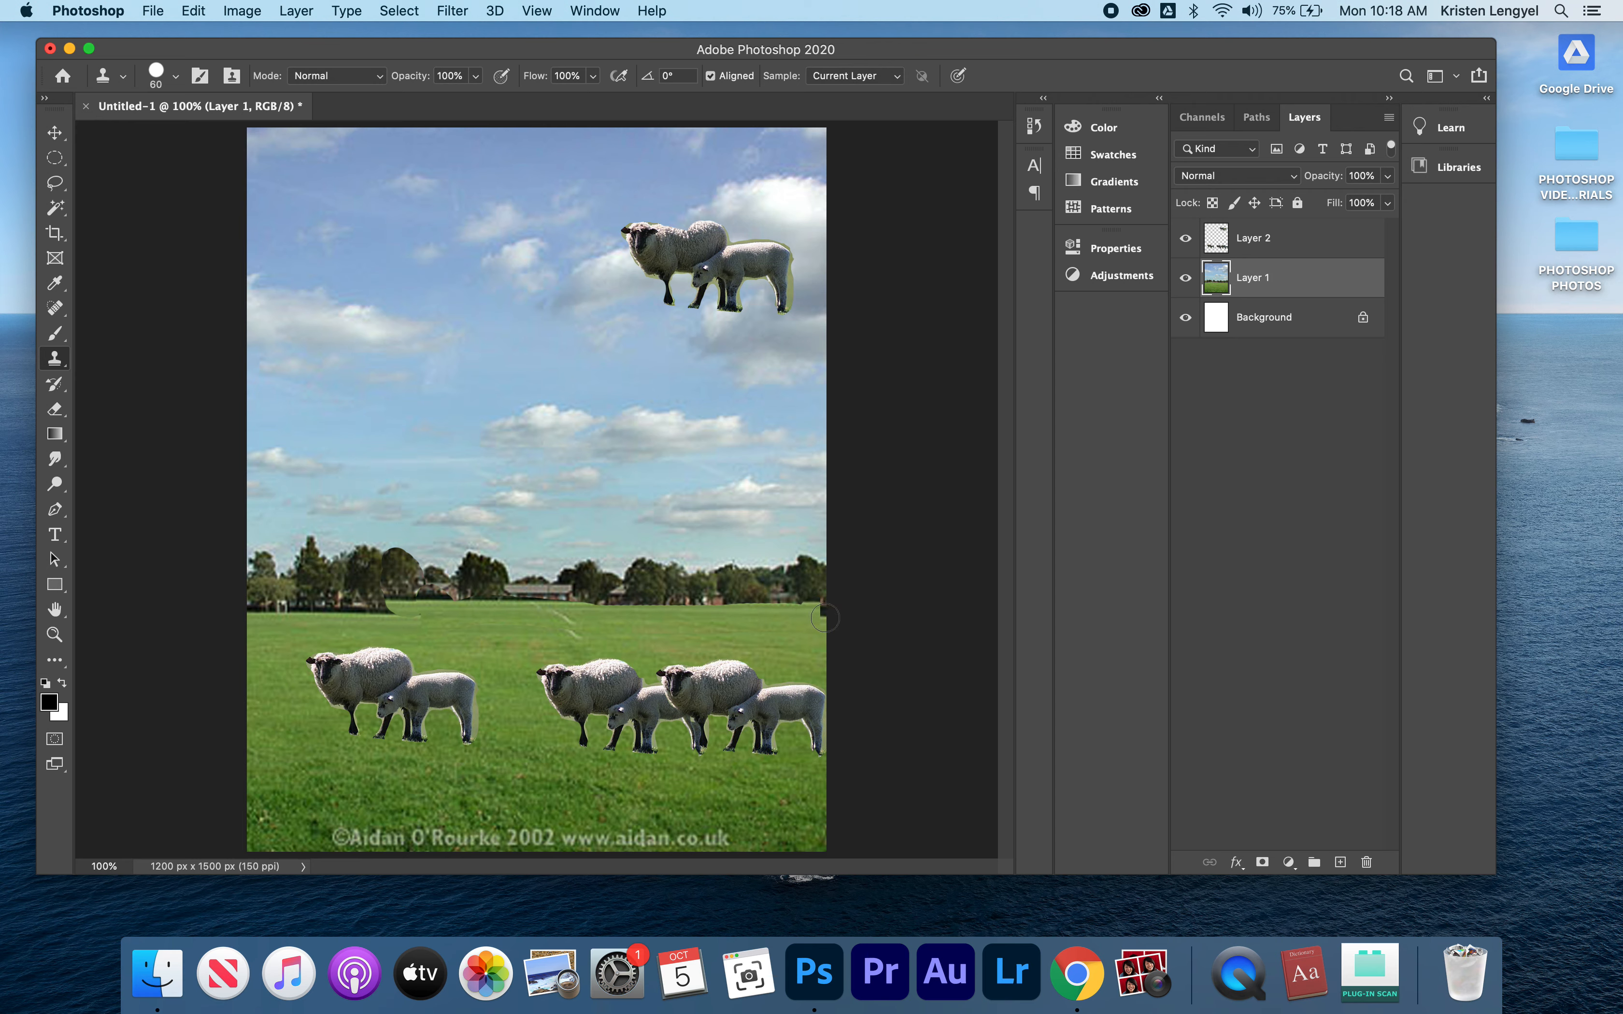
pyautogui.keyDown('alt'); pyautogui.click(544, 422); pyautogui.keyUp('alt')
pyautogui.moveTo(513, 390)
pyautogui.mouseDown()
pyautogui.moveTo(436, 412)
pyautogui.moveTo(534, 406)
pyautogui.moveTo(617, 427)
pyautogui.mouseUp()
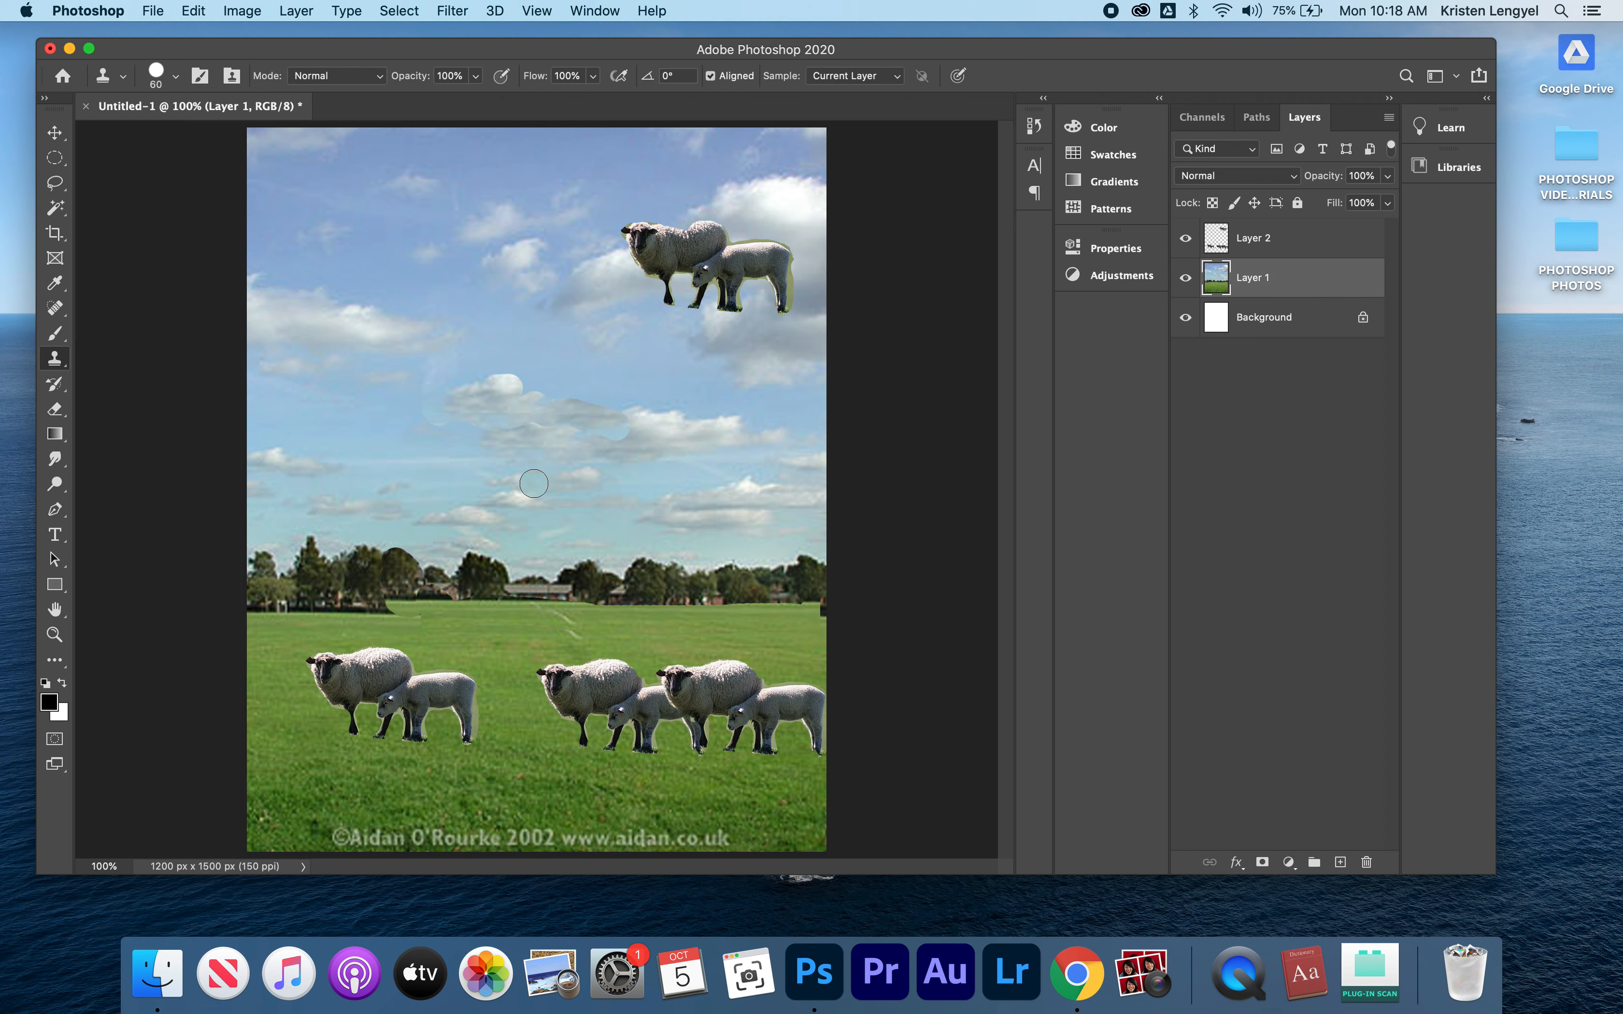
# Step: Merge all visible layers and save the image to the Desktop as a JPEG named CLONE followed by the author's surname
pyautogui.press('super+shift+e')
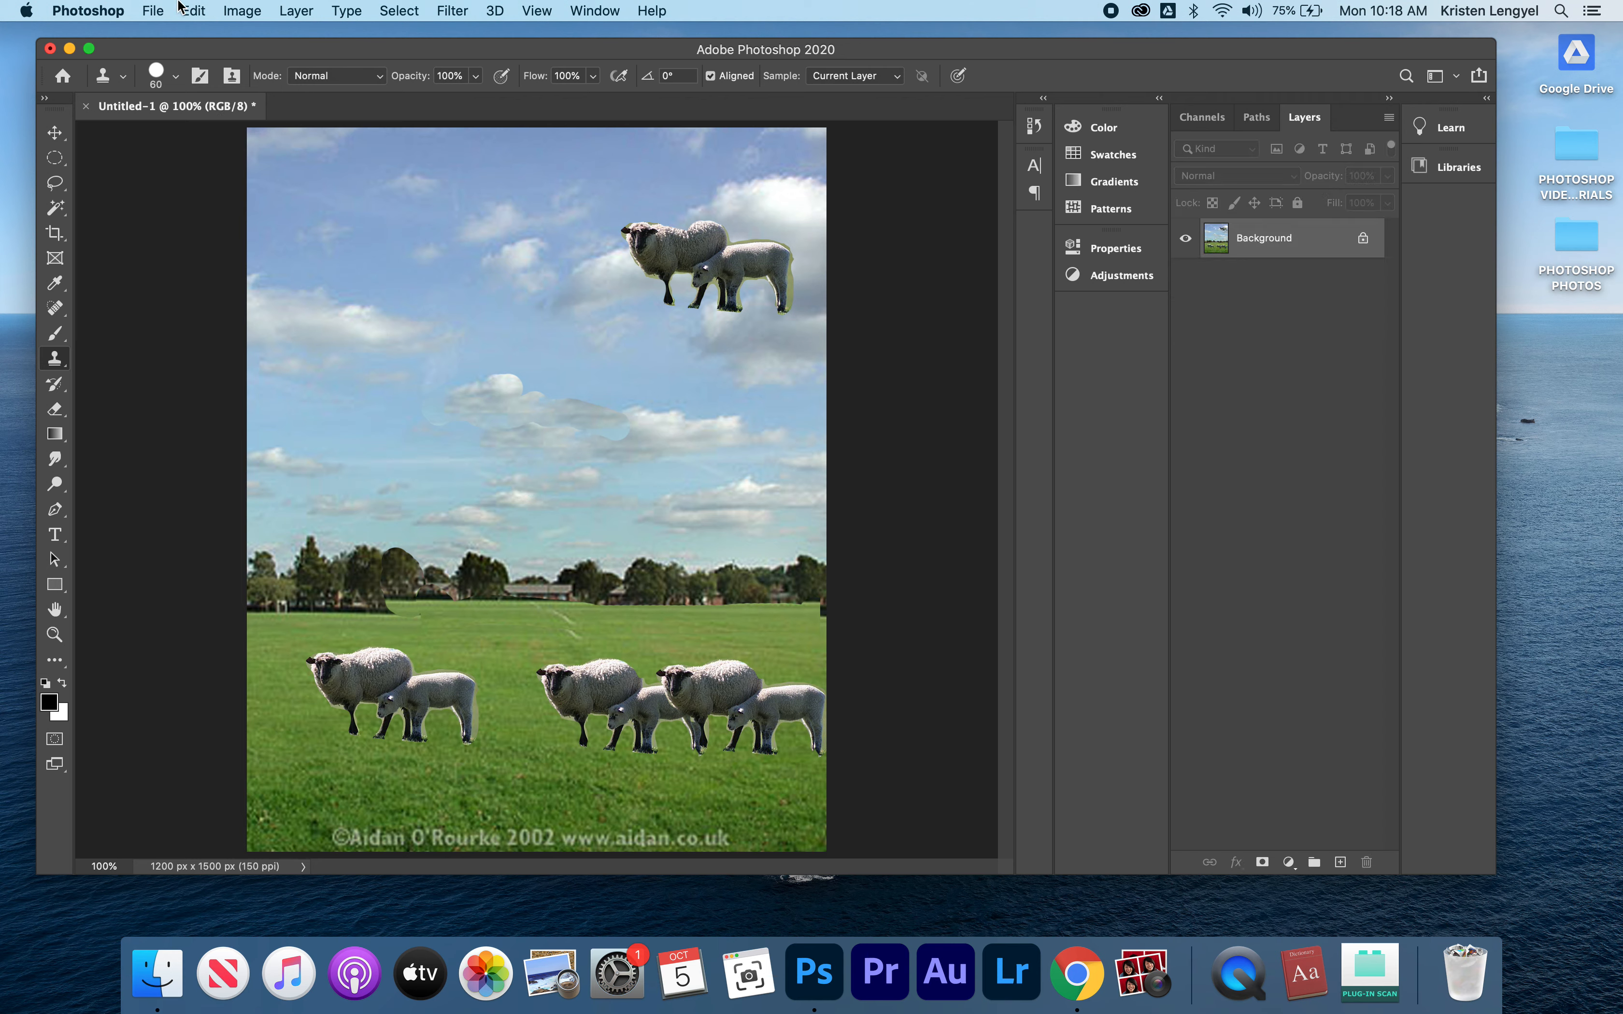
pyautogui.click(154, 10)
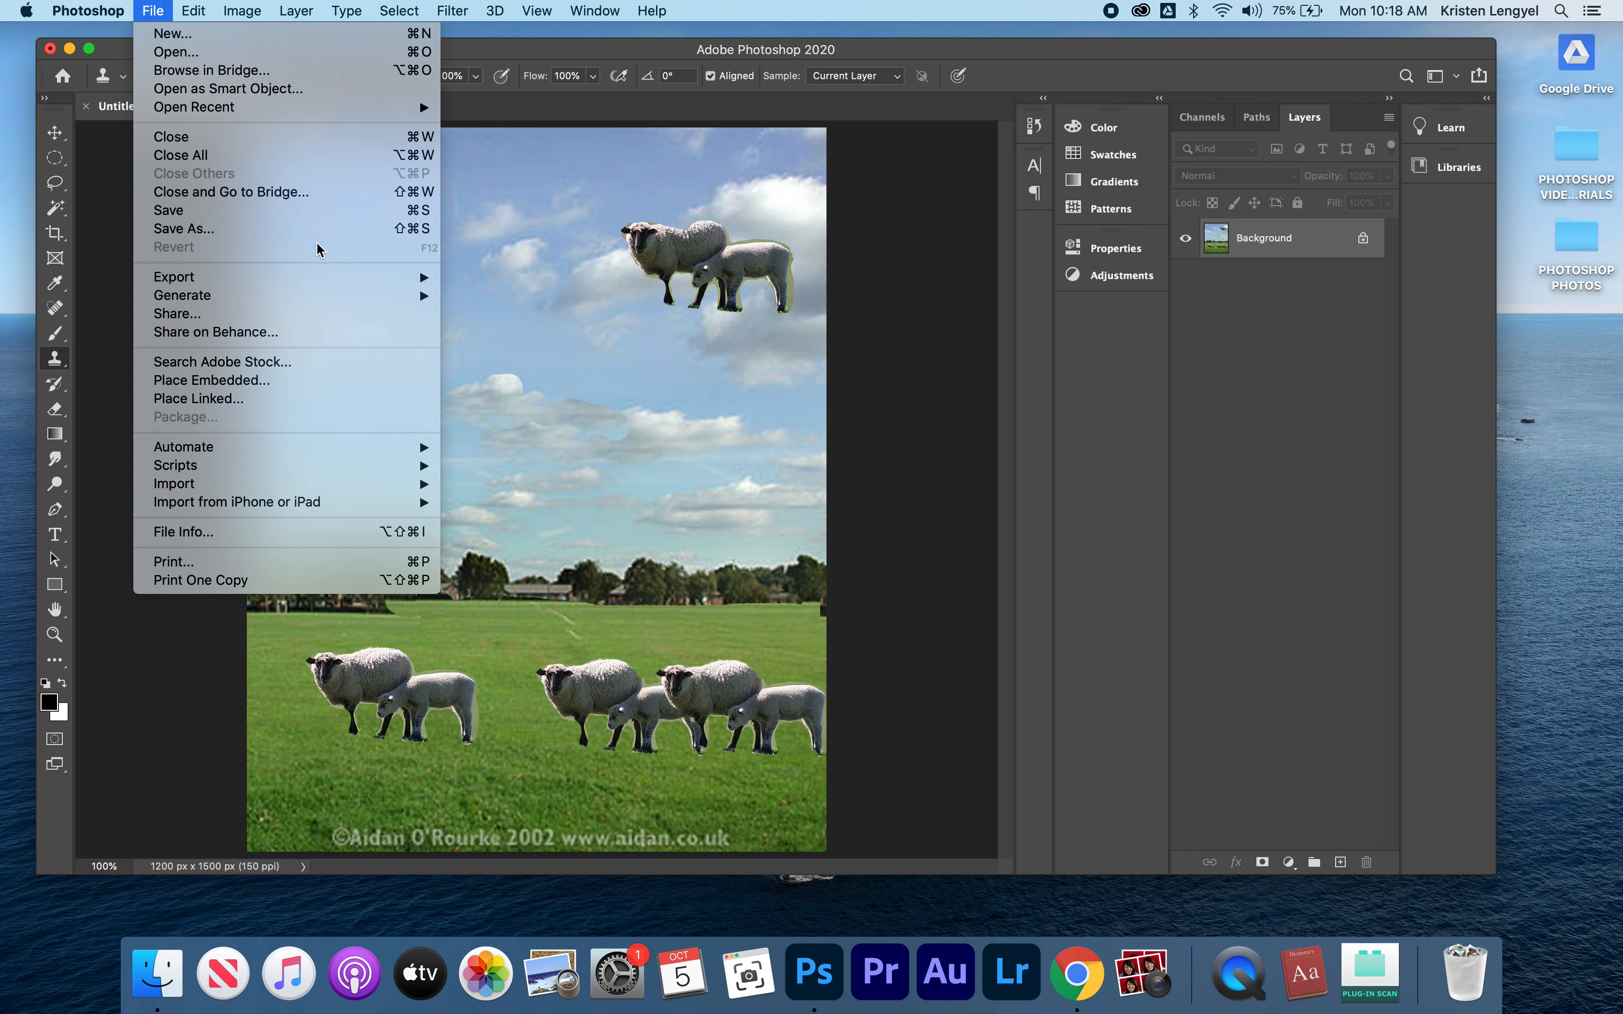
pyautogui.click(303, 229)
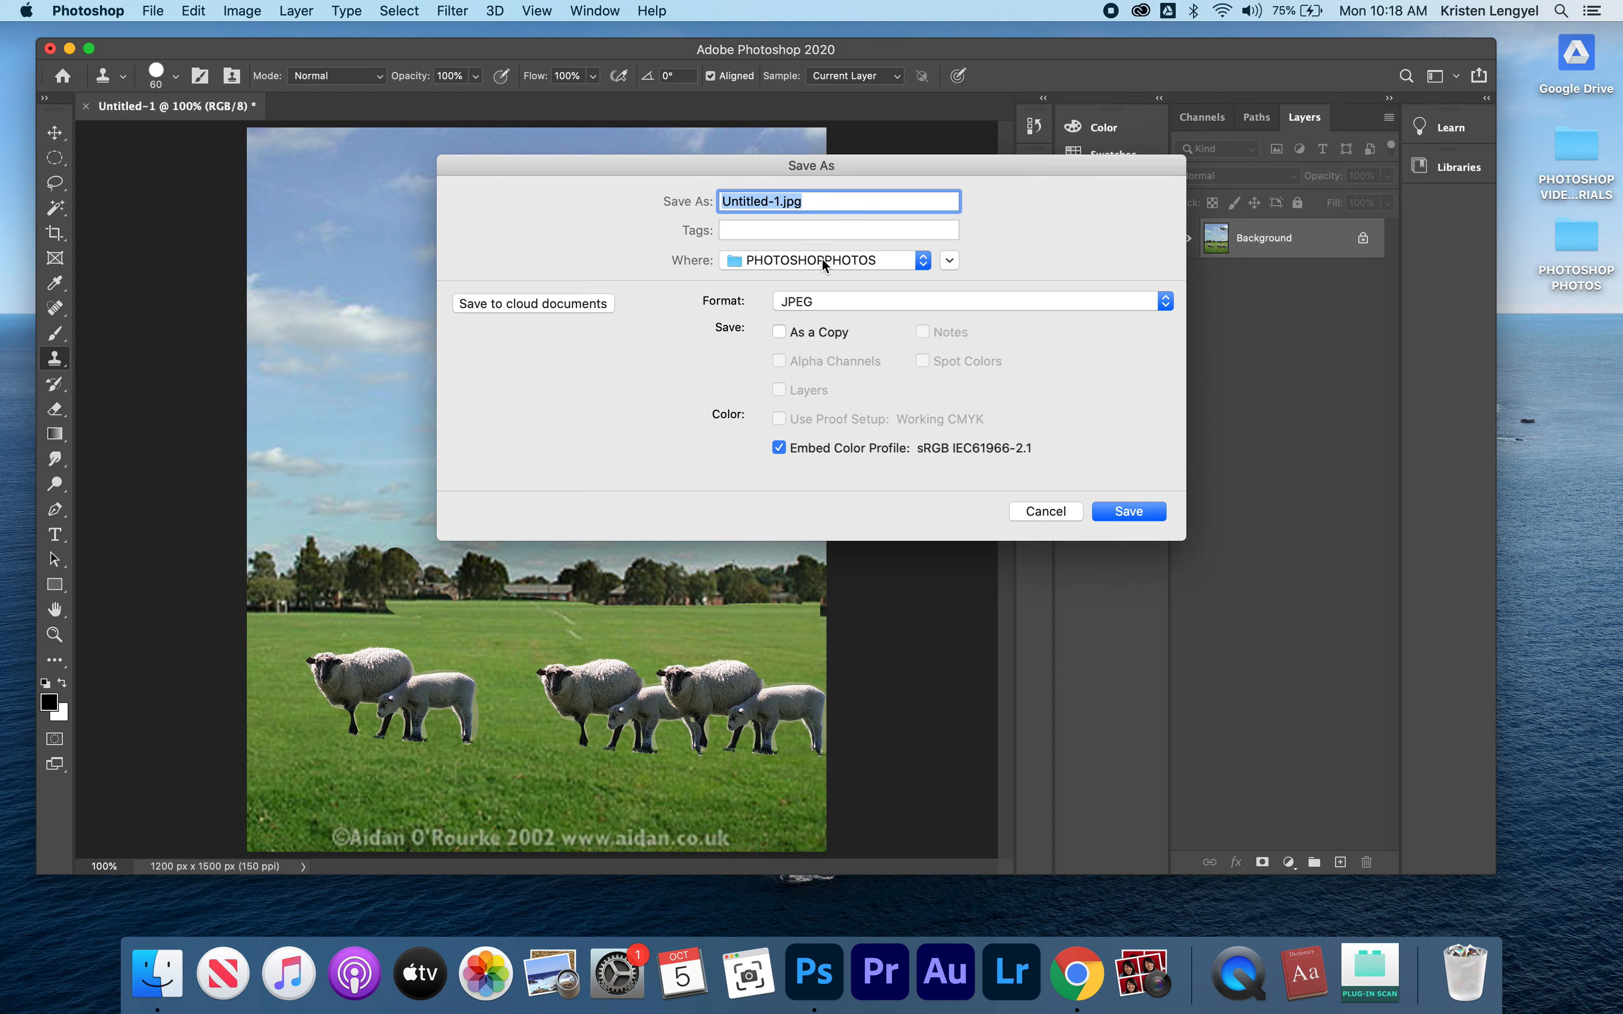
pyautogui.write('CLONE lengyel')
pyautogui.click(861, 258)
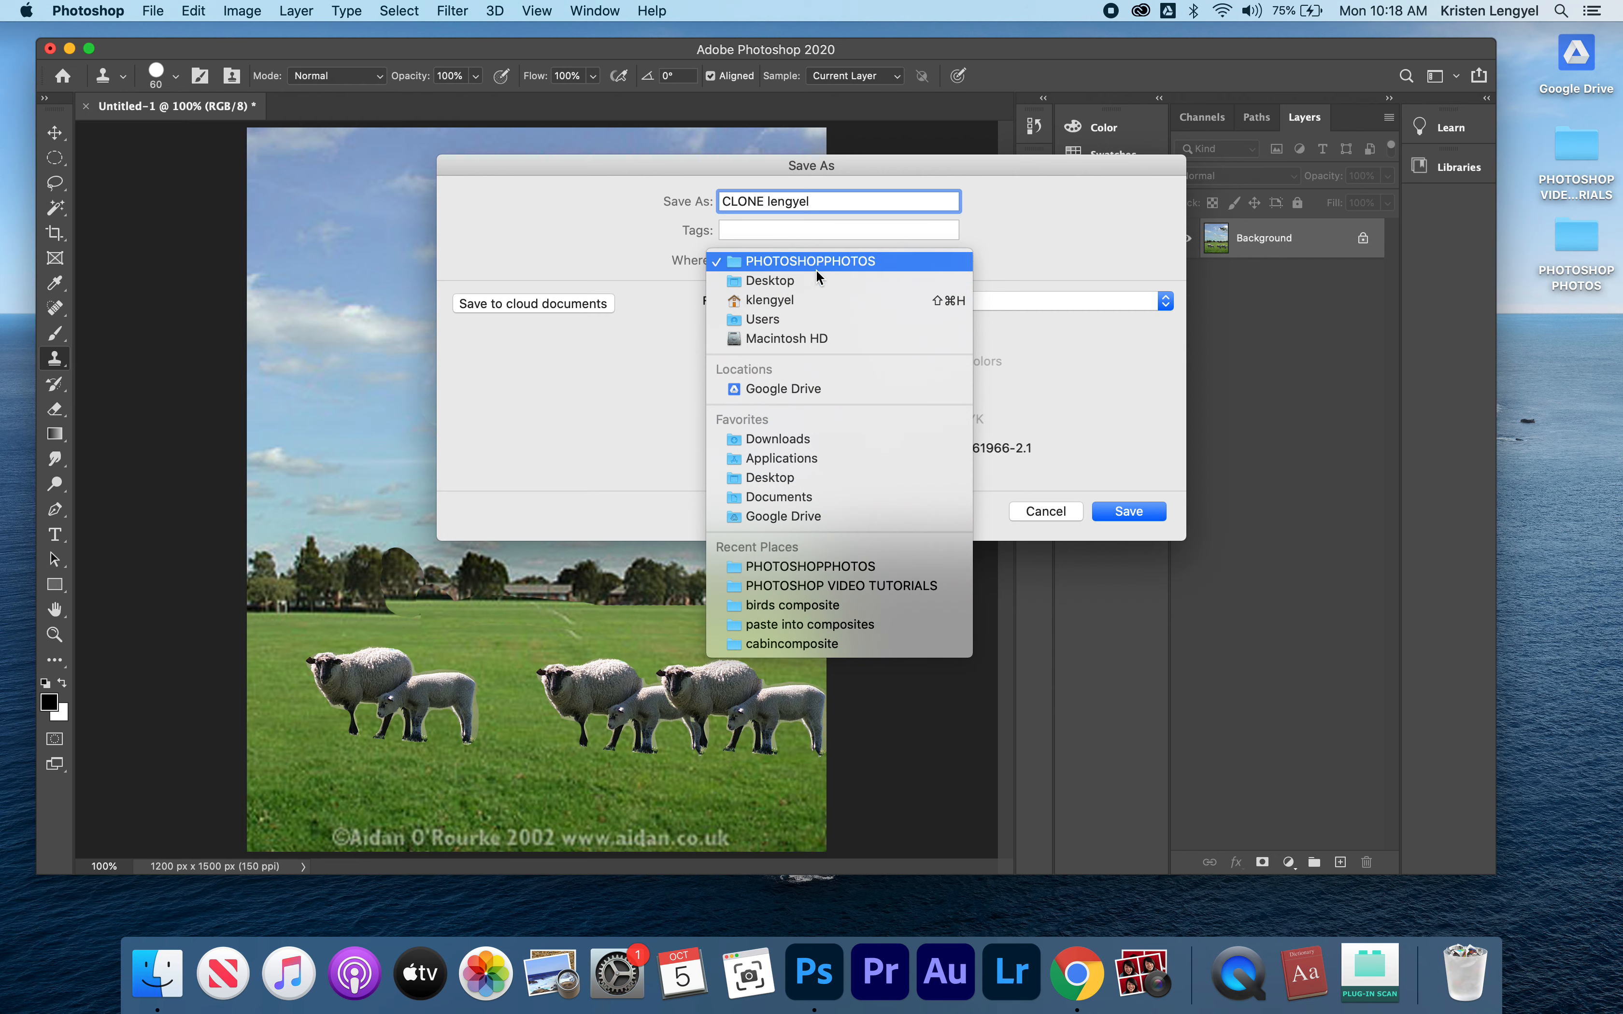
pyautogui.click(771, 281)
pyautogui.click(1015, 302)
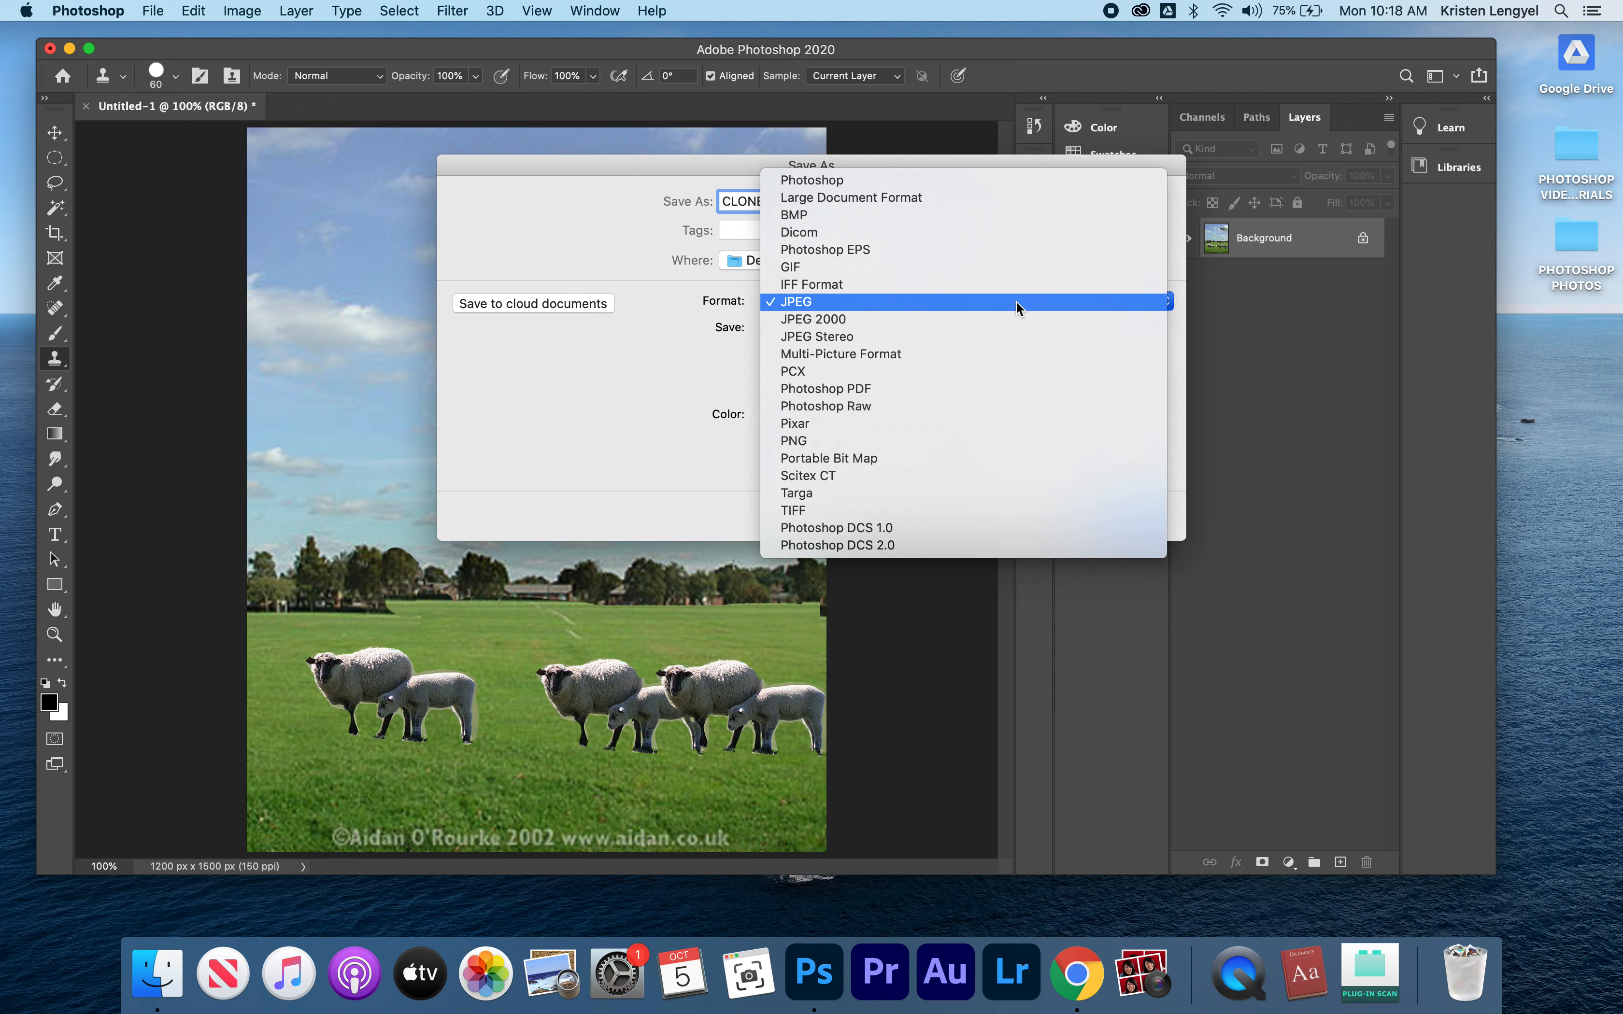
pyautogui.click(1014, 304)
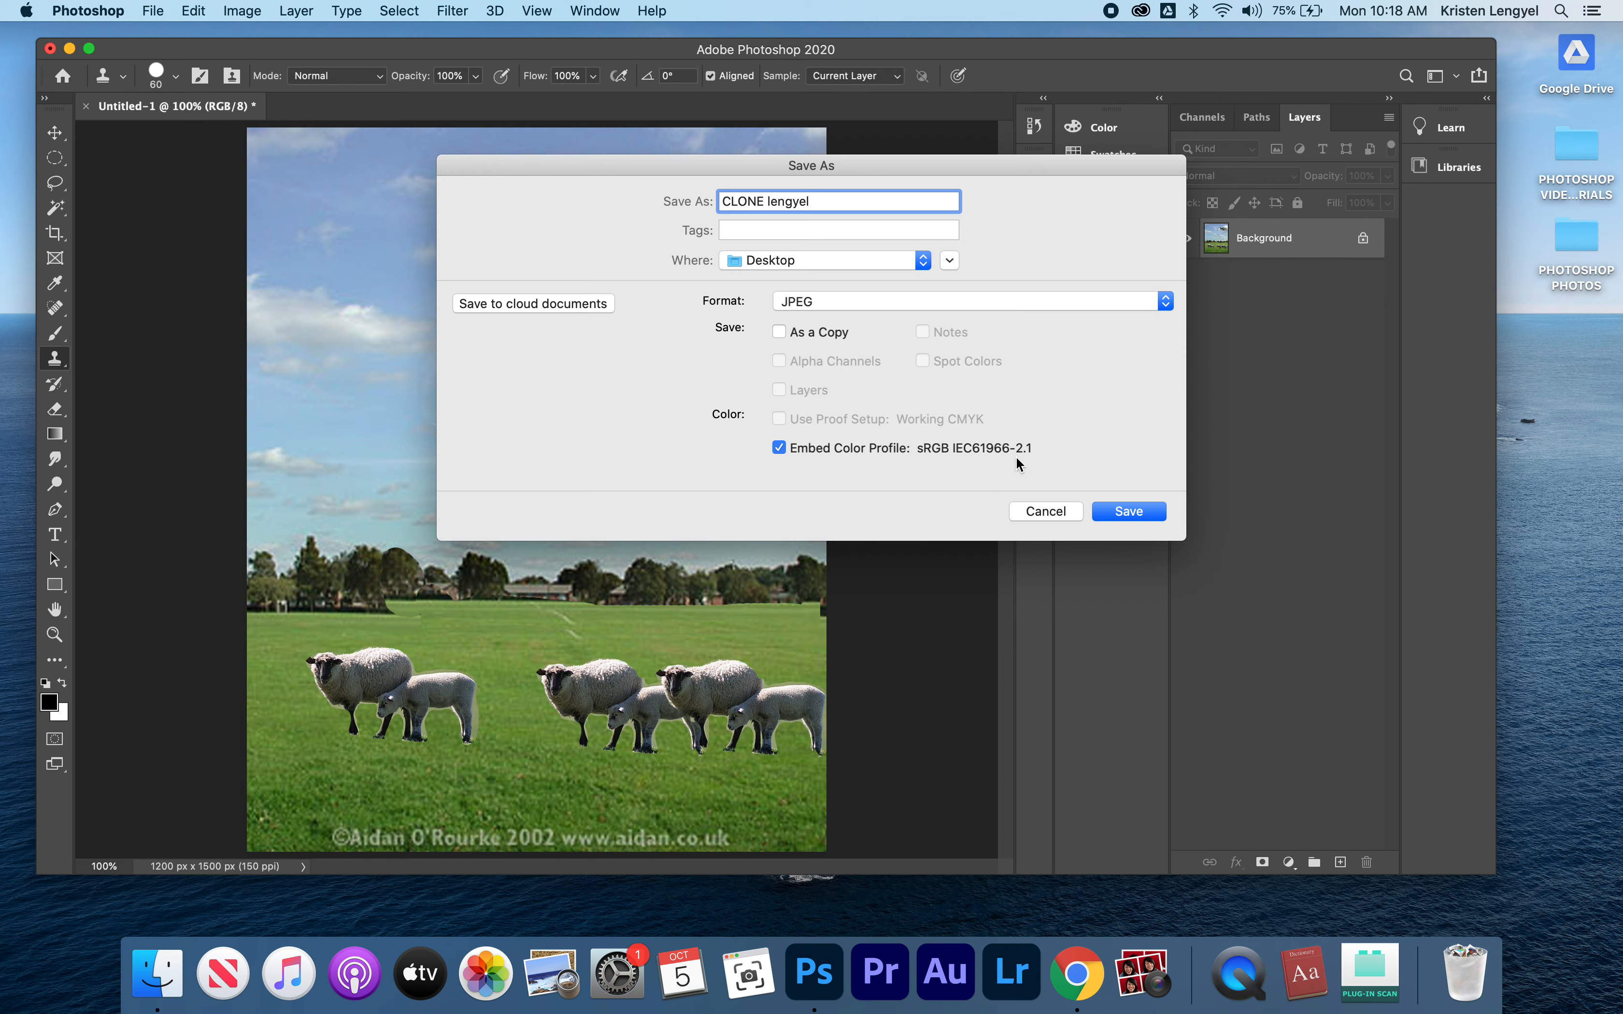
pyautogui.click(1129, 511)
pyautogui.click(929, 256)
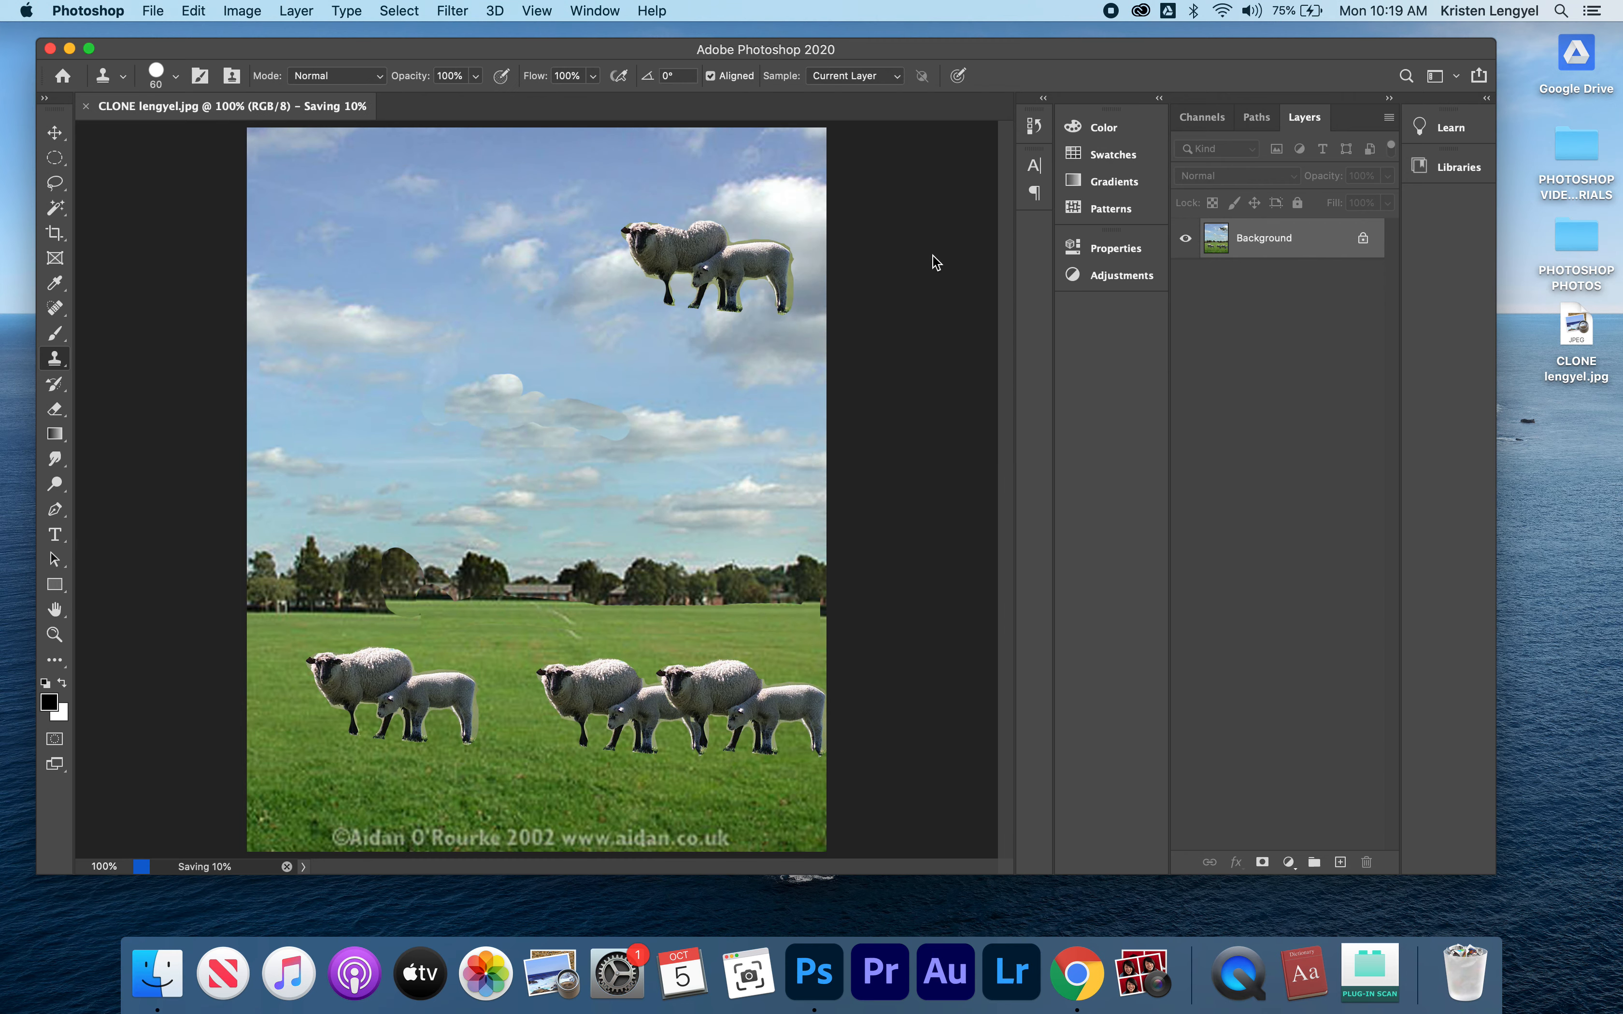